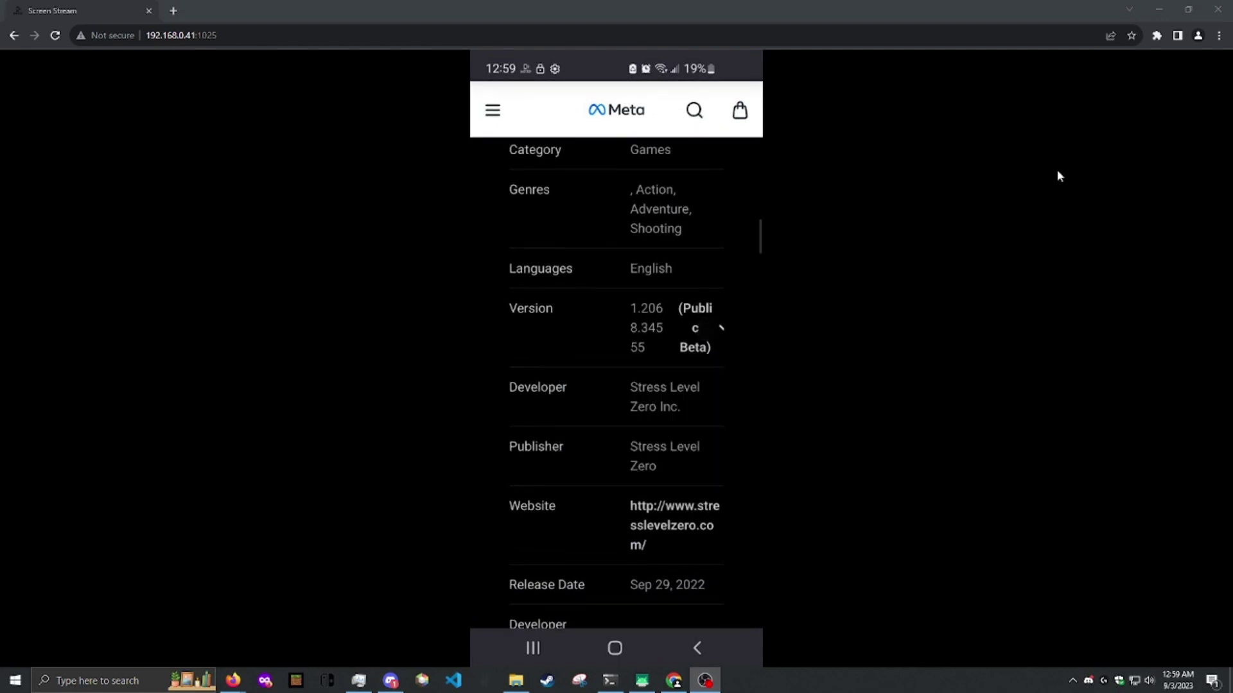
Step: Bring up the Quest headset's streamed view from the SideQuest Stream taskbar icon
left_click(642, 681)
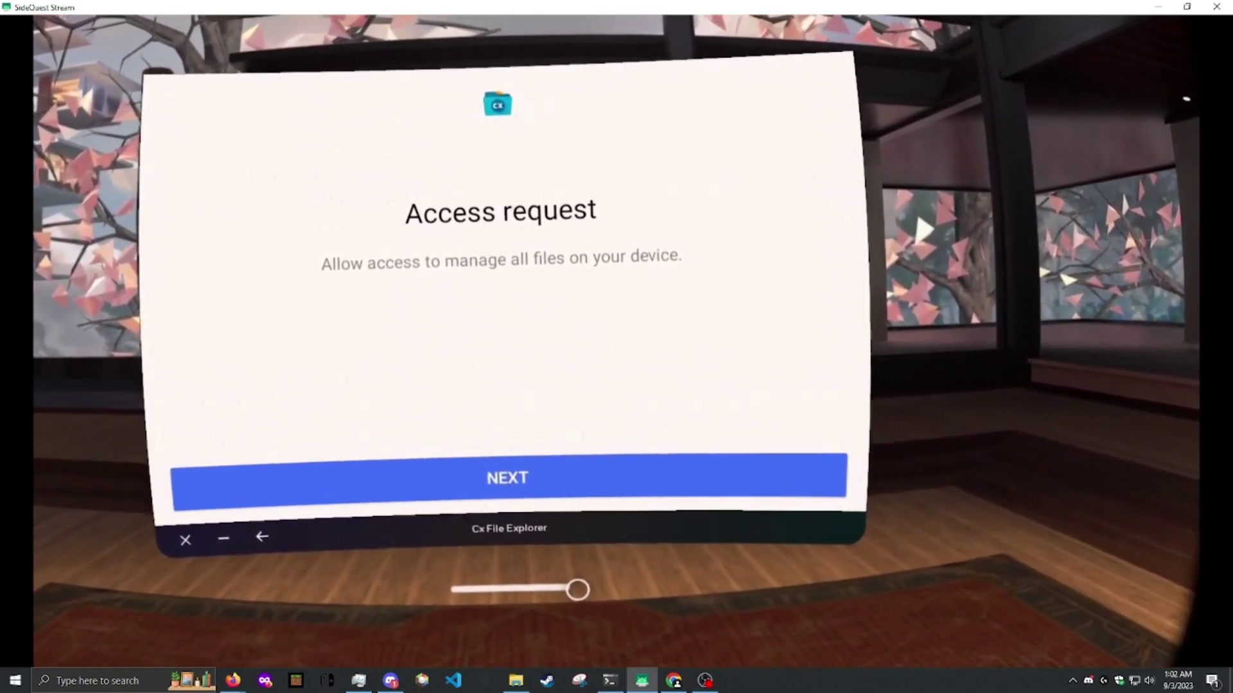
Step: Turn on 'Allow access to manage all files' for Cx File Explorer and return to the app
left_click(565, 482)
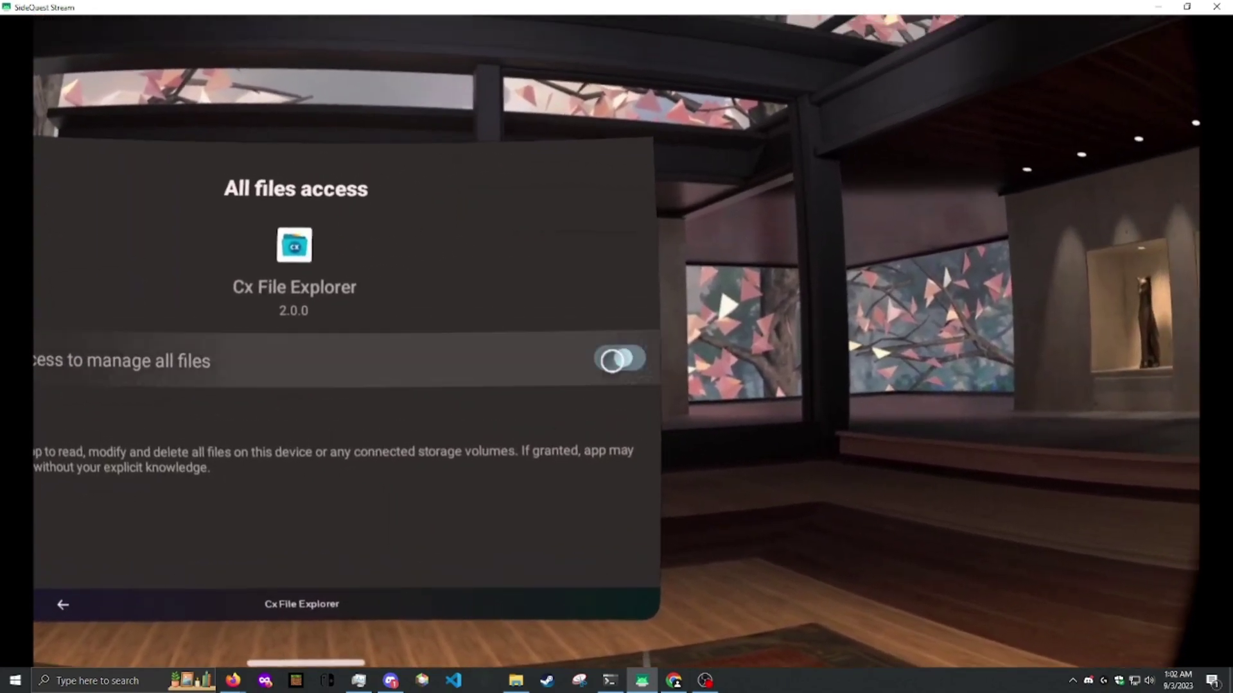
left_click(611, 361)
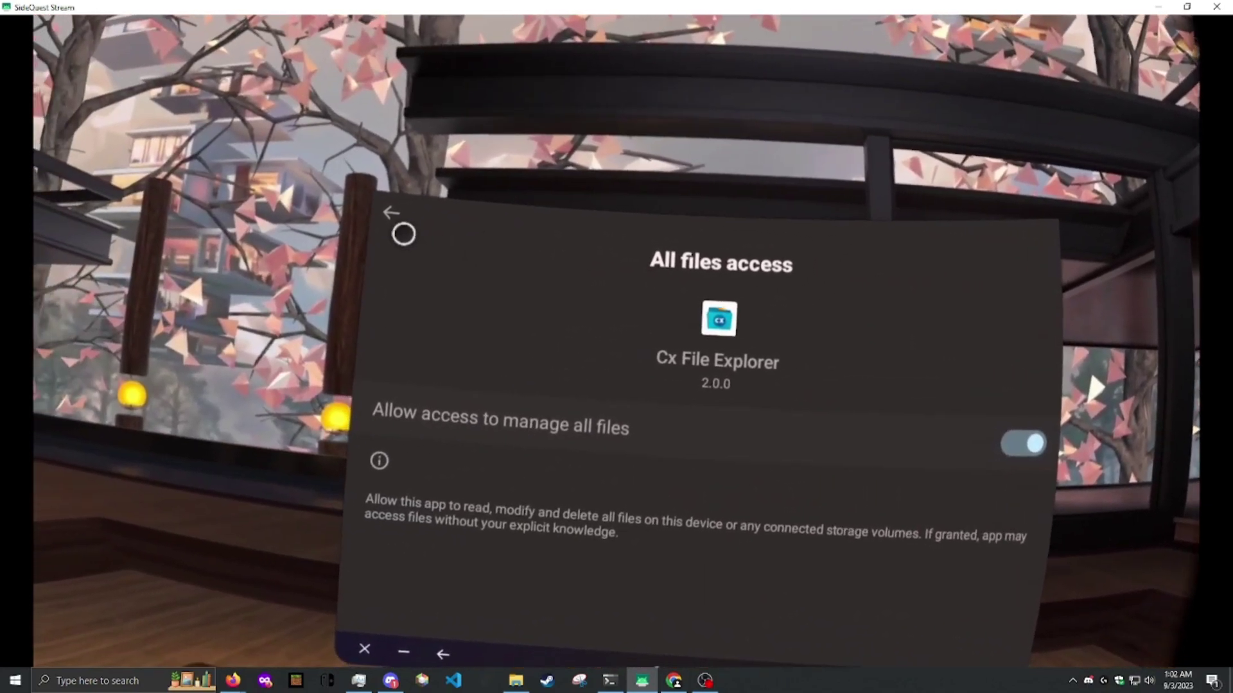
left_click(402, 231)
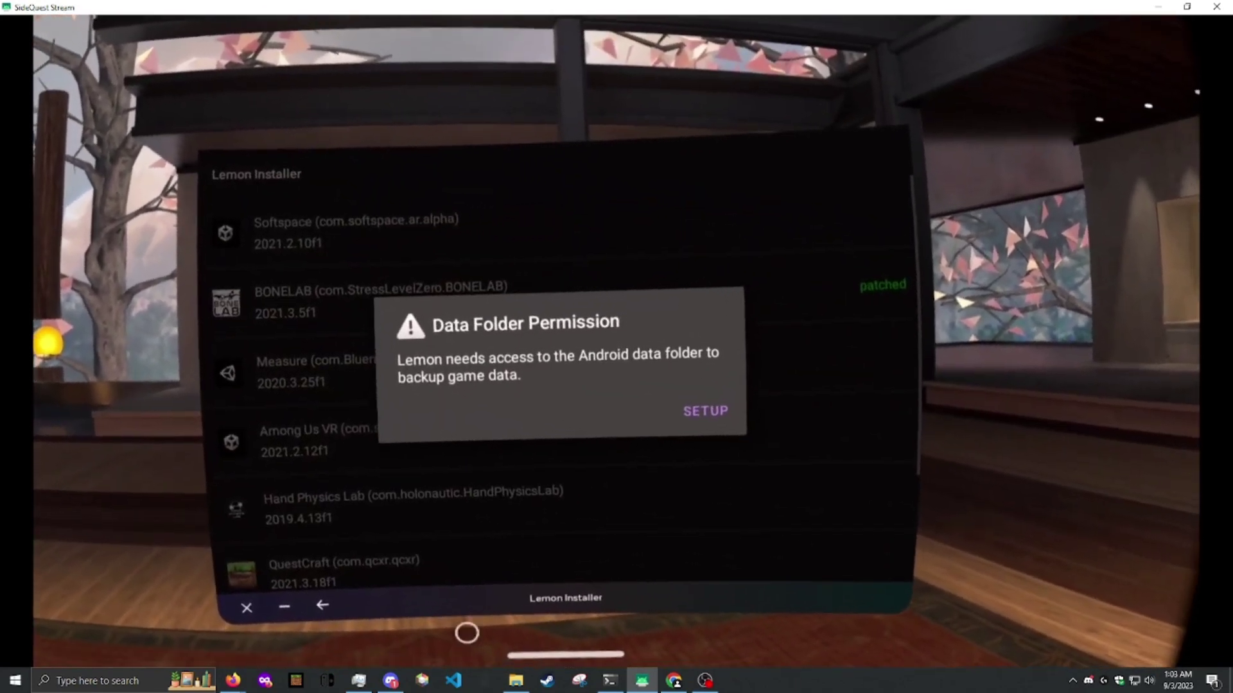
Step: Give Lemon Installer media, all-files and Android/data access, and allow app installs from this source
left_click(705, 411)
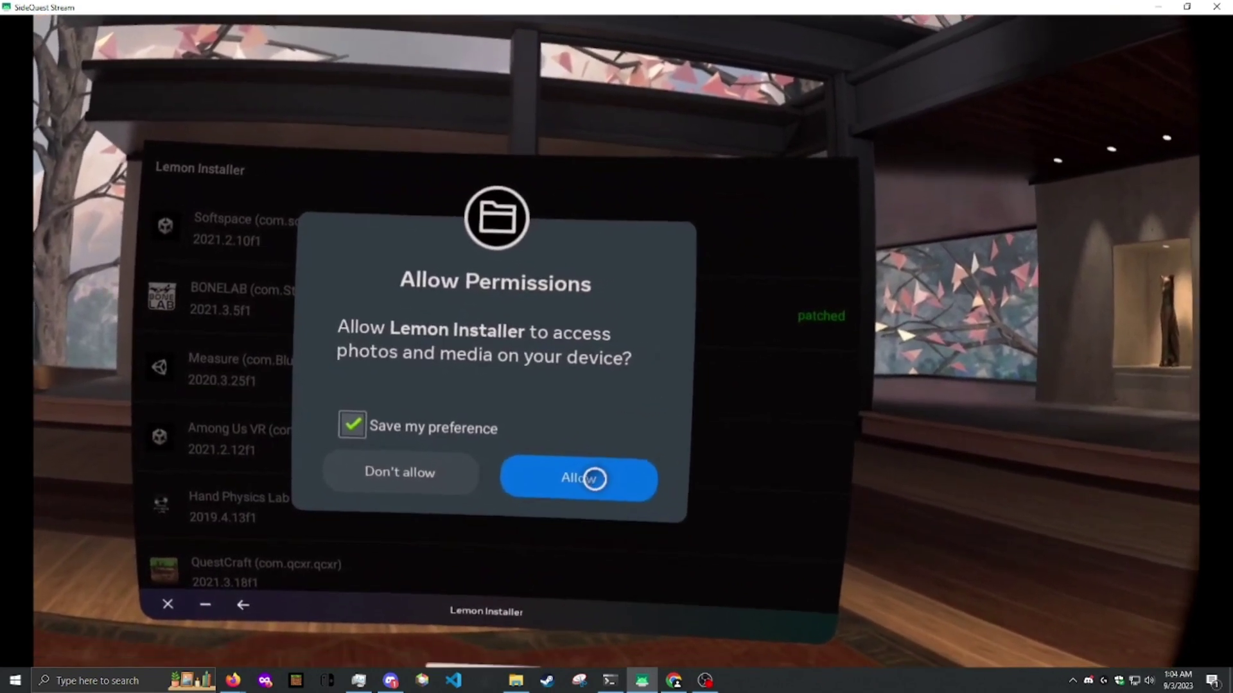
left_click(594, 479)
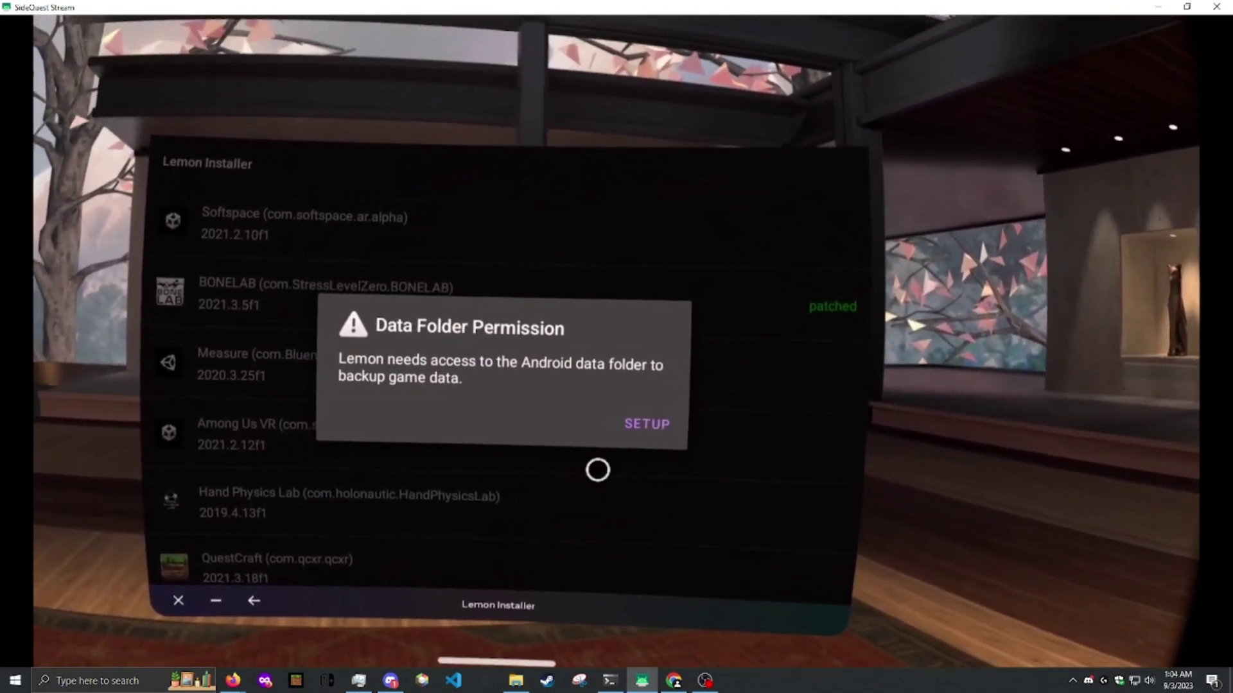
left_click(635, 423)
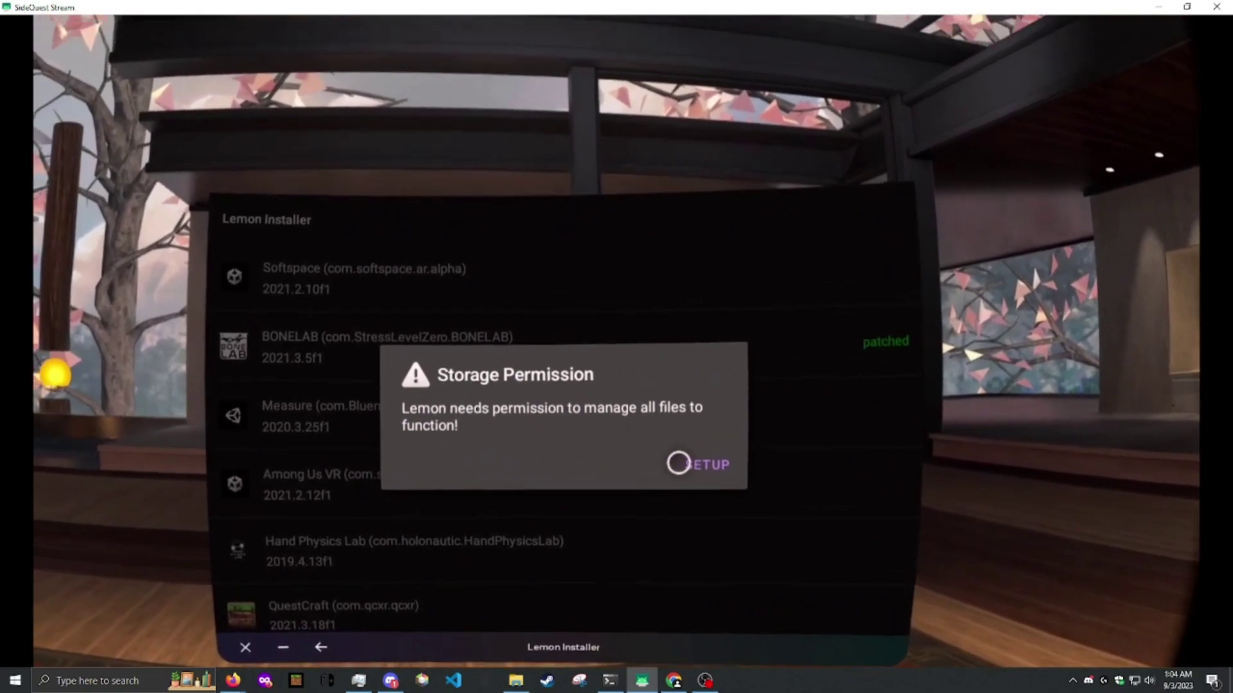
left_click(665, 417)
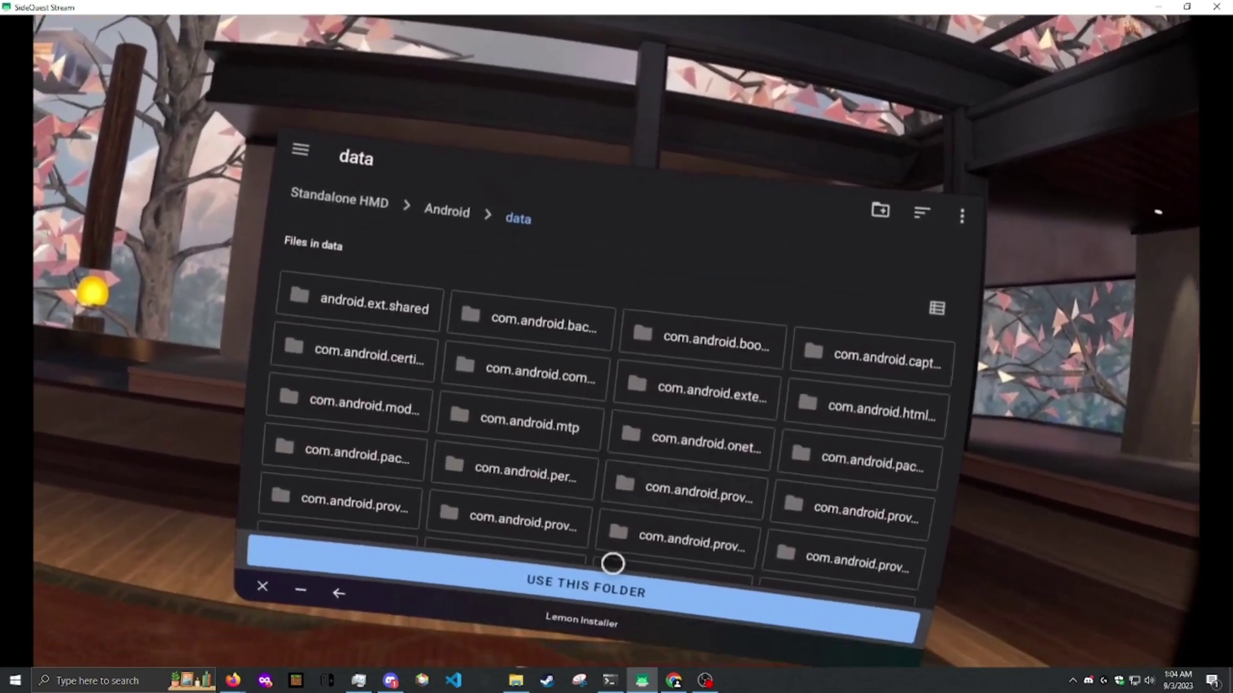
left_click(600, 509)
left_click(663, 360)
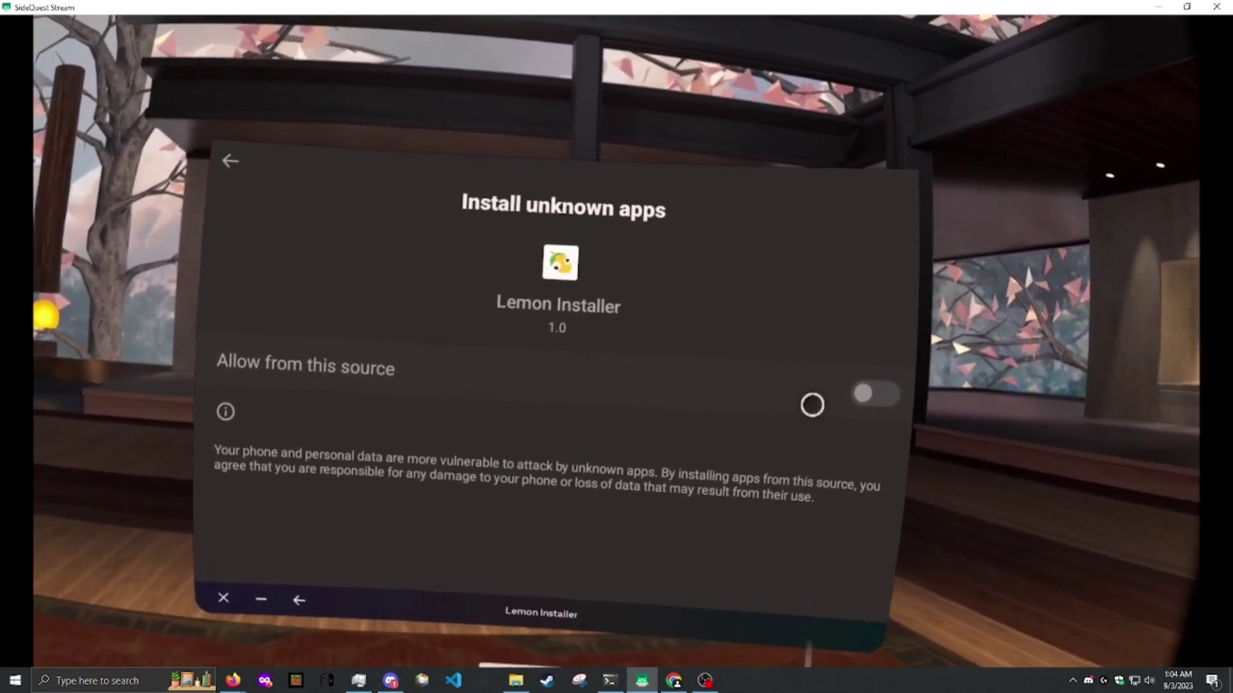
left_click(813, 405)
left_click(230, 160)
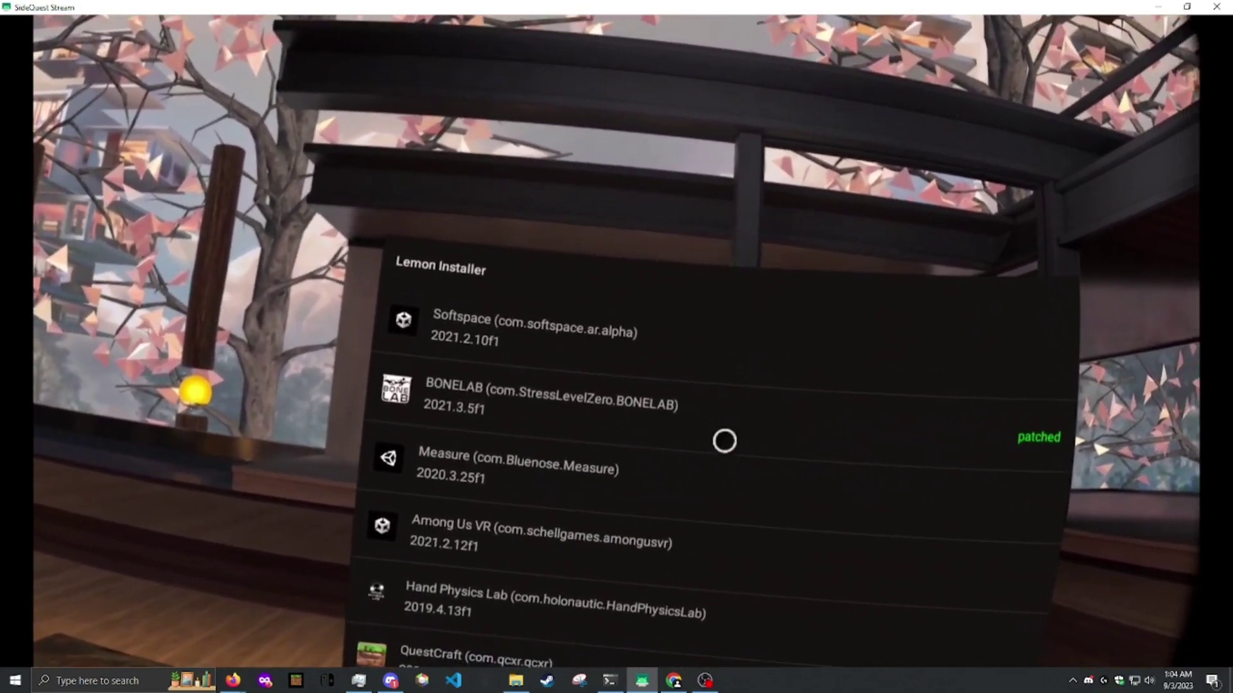
Step: Open BONELAB's patch details, dismiss the unsupported-mods warning, and confirm uninstalling the original BONELAB
scroll(561, 424, "down", 3)
scroll(572, 386, "up", 3)
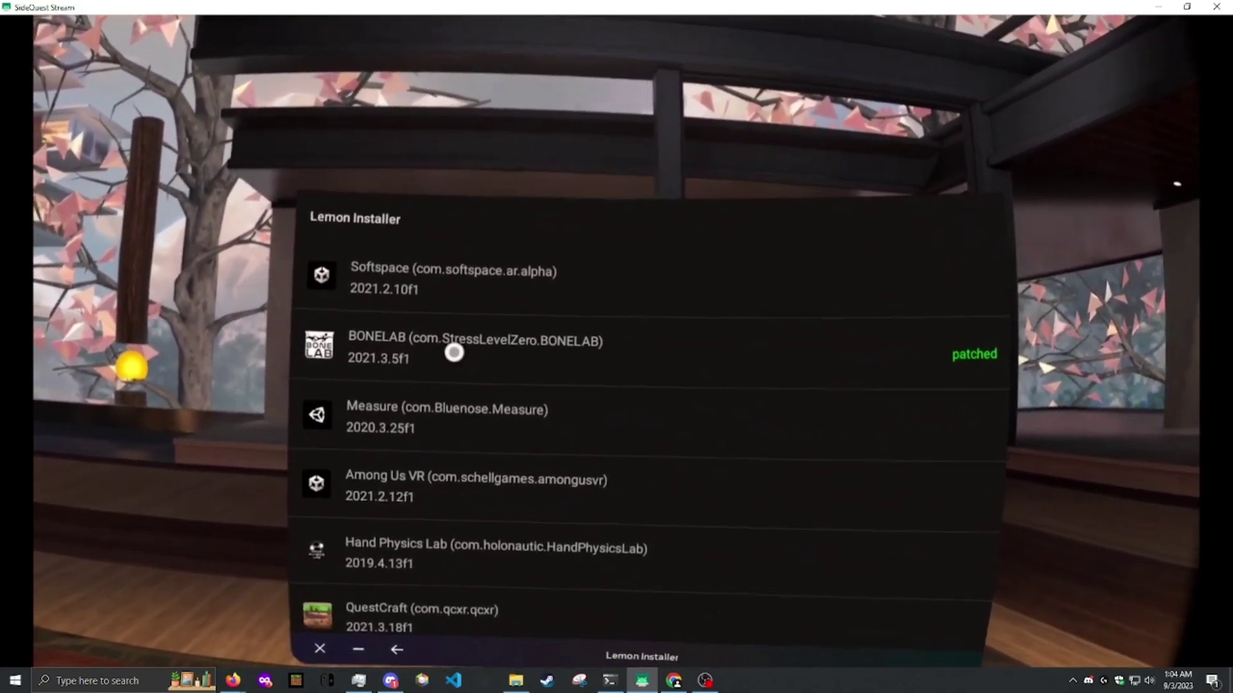
left_click(489, 338)
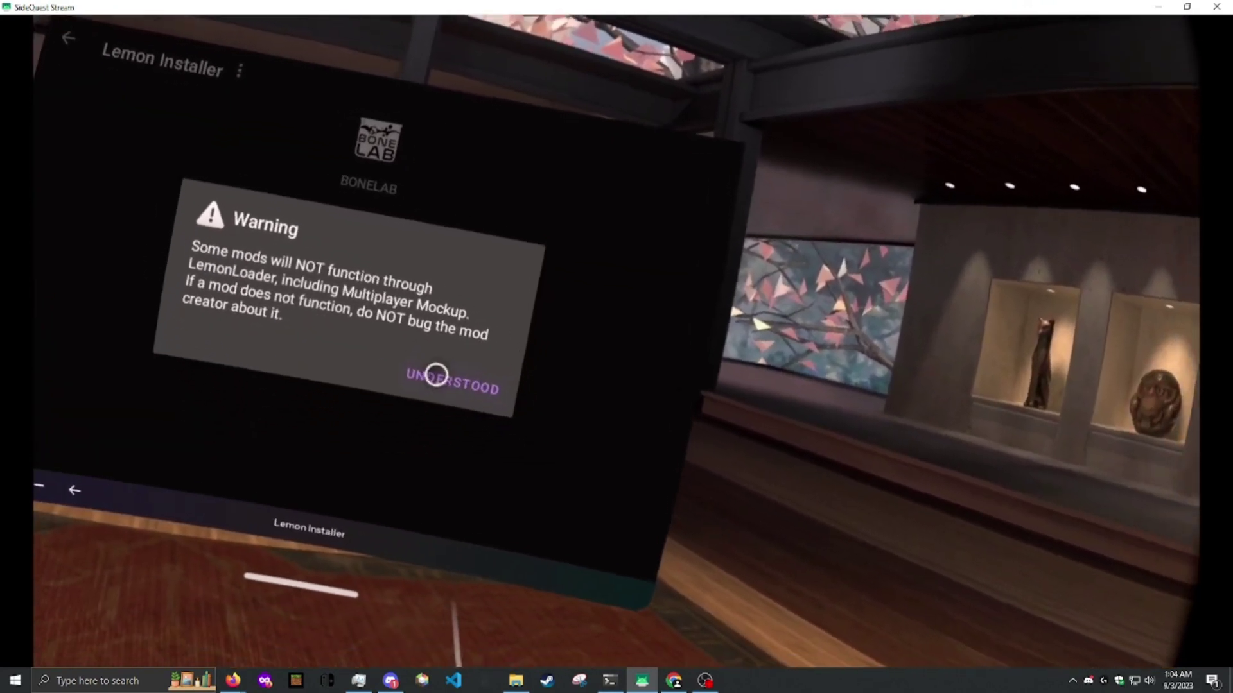
left_click(440, 377)
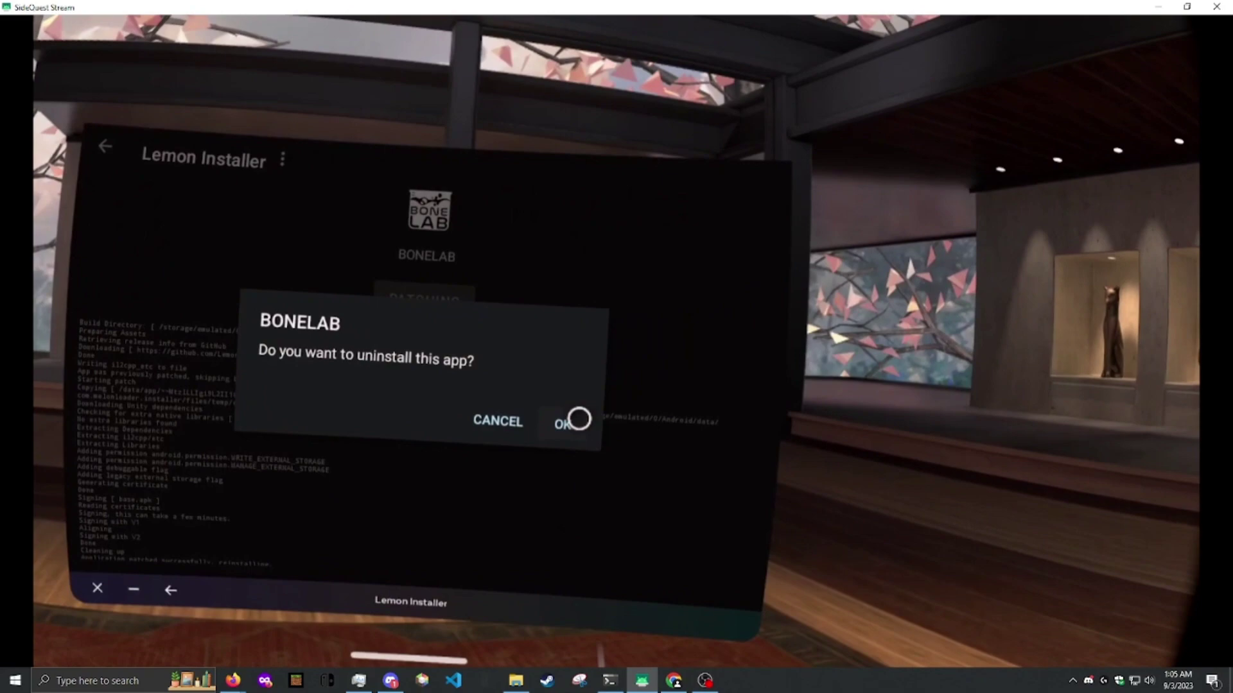
left_click(565, 421)
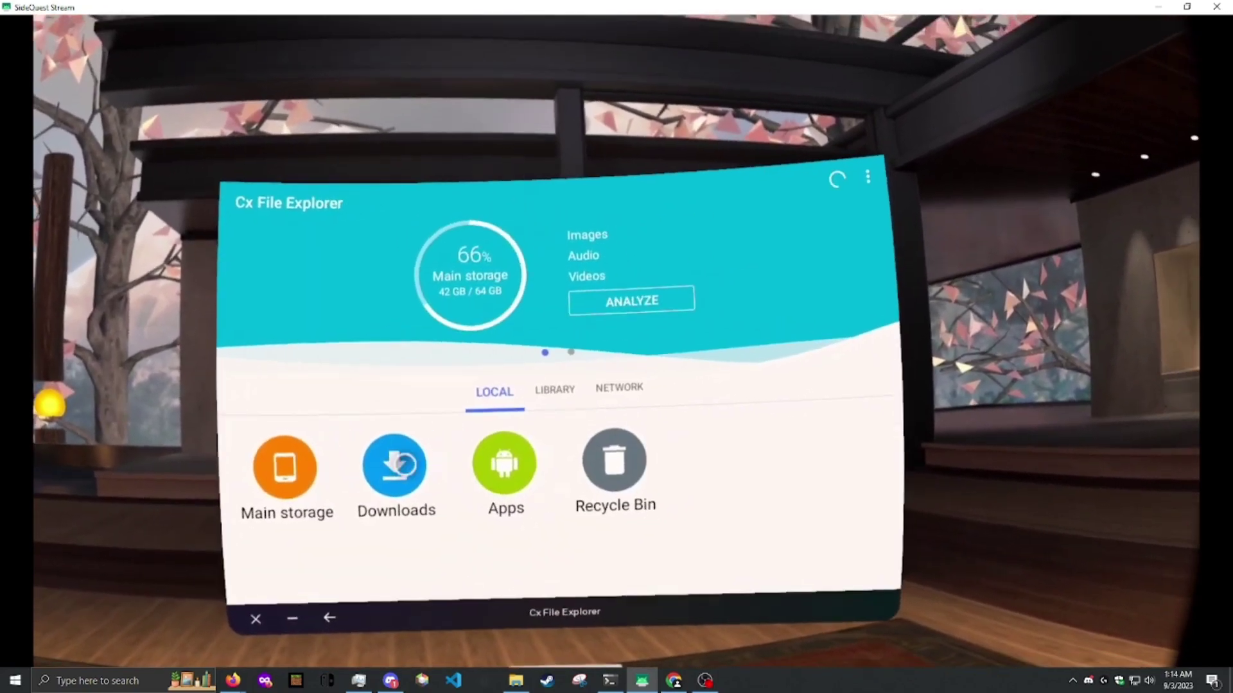
Step: Open Downloads and look over the BoneLib, ModioModNetworker, TideFusion zips and MelonLoaderInstaller
left_click(393, 464)
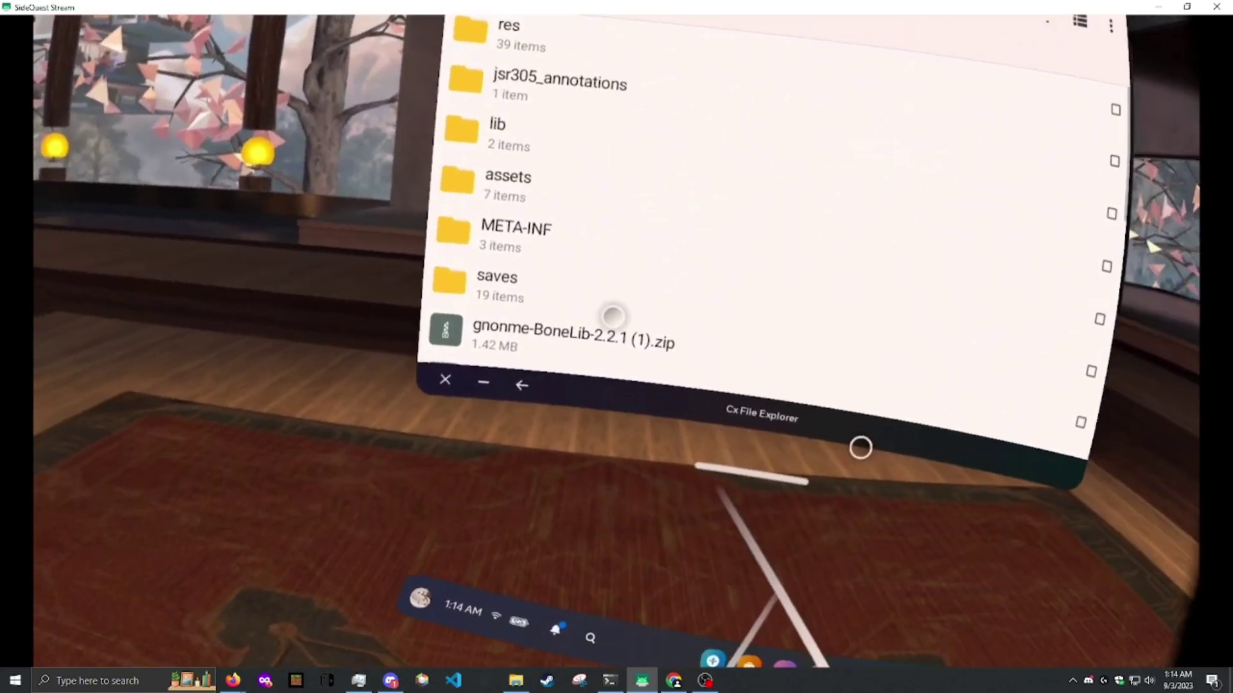
scroll(485, 394, "down", 5)
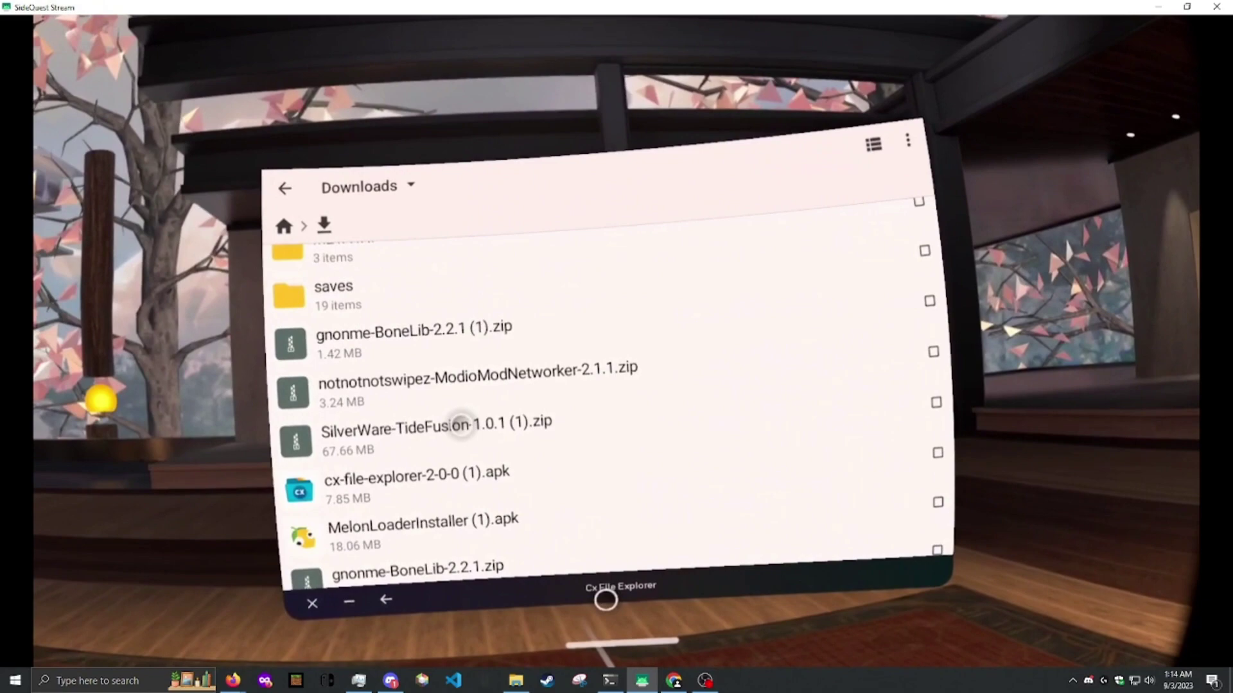
scroll(471, 451, "up", 5)
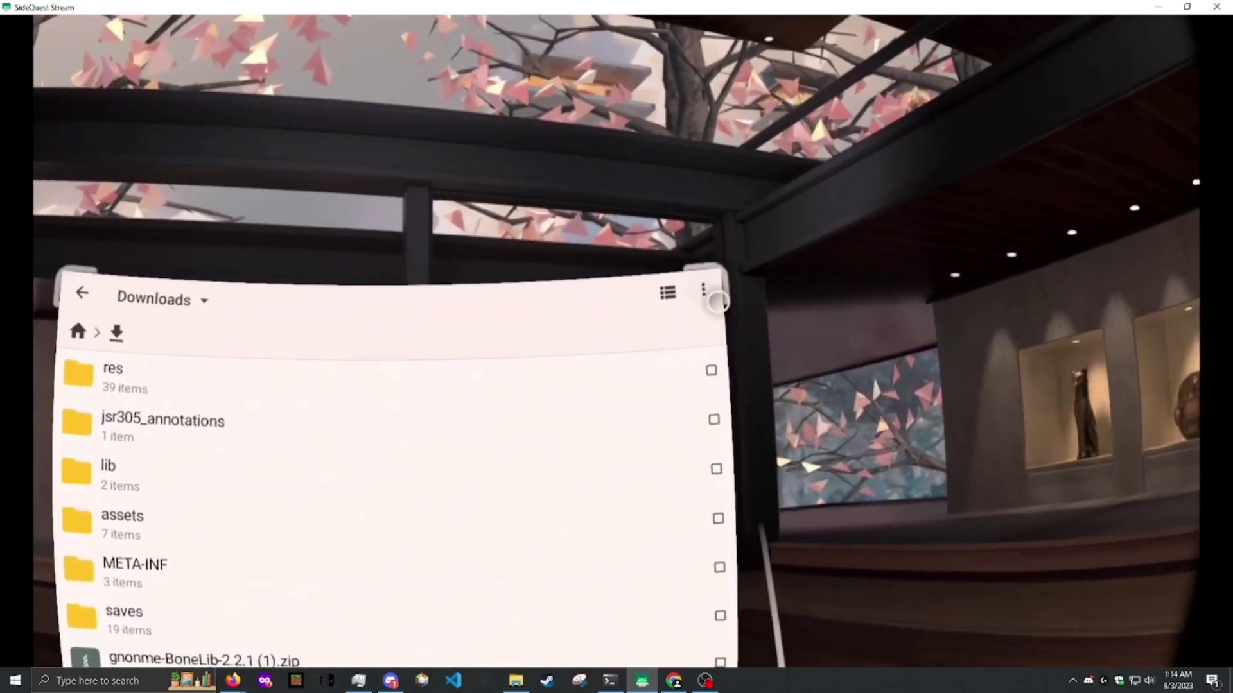
Step: Create a Mods folder in Downloads and copy BoneLib.dll from the BoneLib zip
left_click(708, 285)
left_click(645, 280)
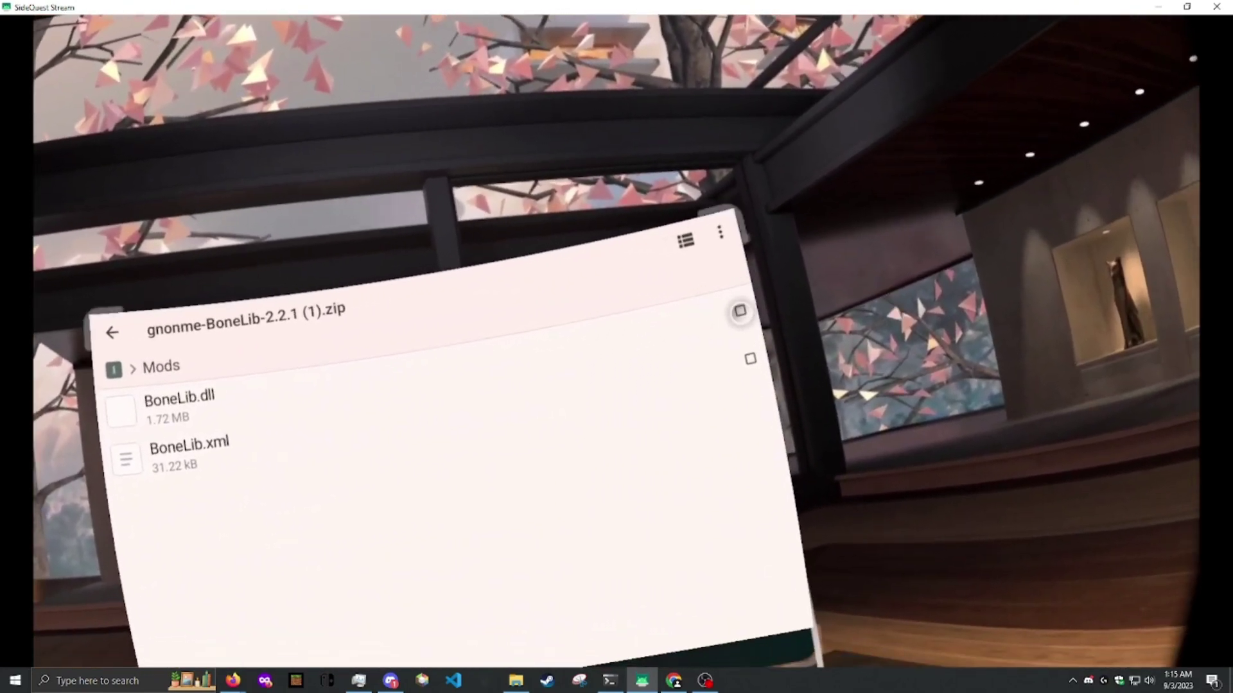
left_click(739, 311)
left_click(388, 550)
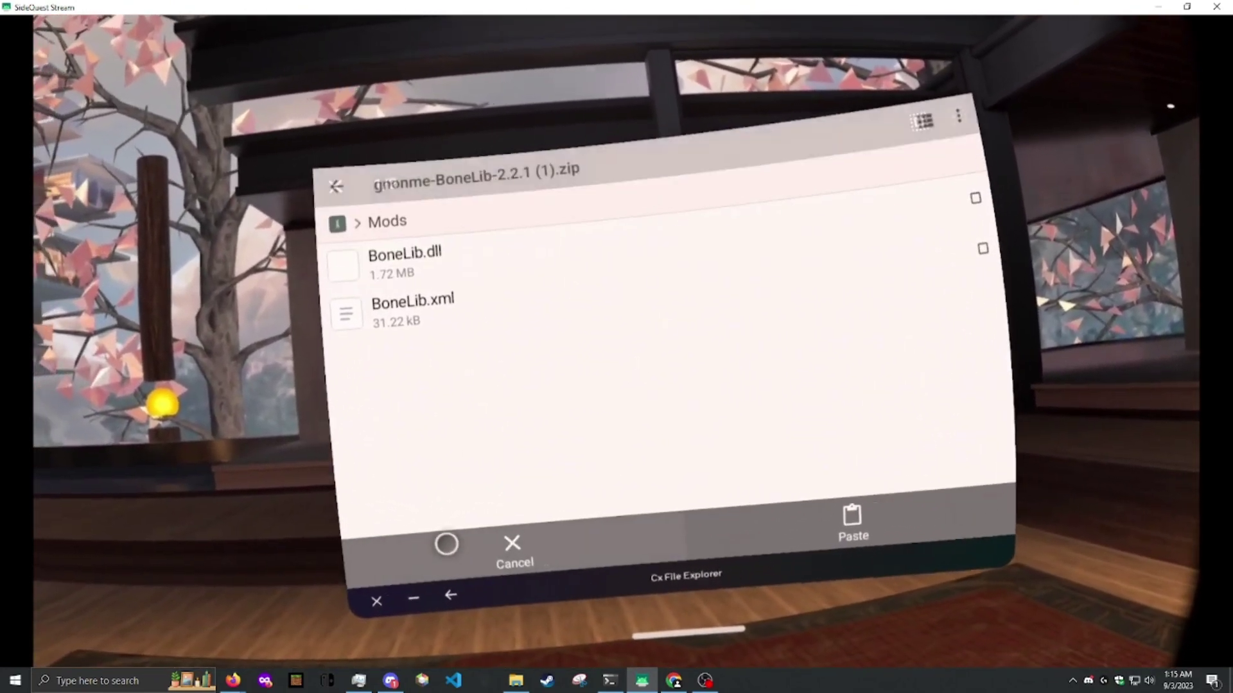
Step: Paste BoneLib.dll into the Downloads Mods folder, then return to Downloads
left_click(358, 188)
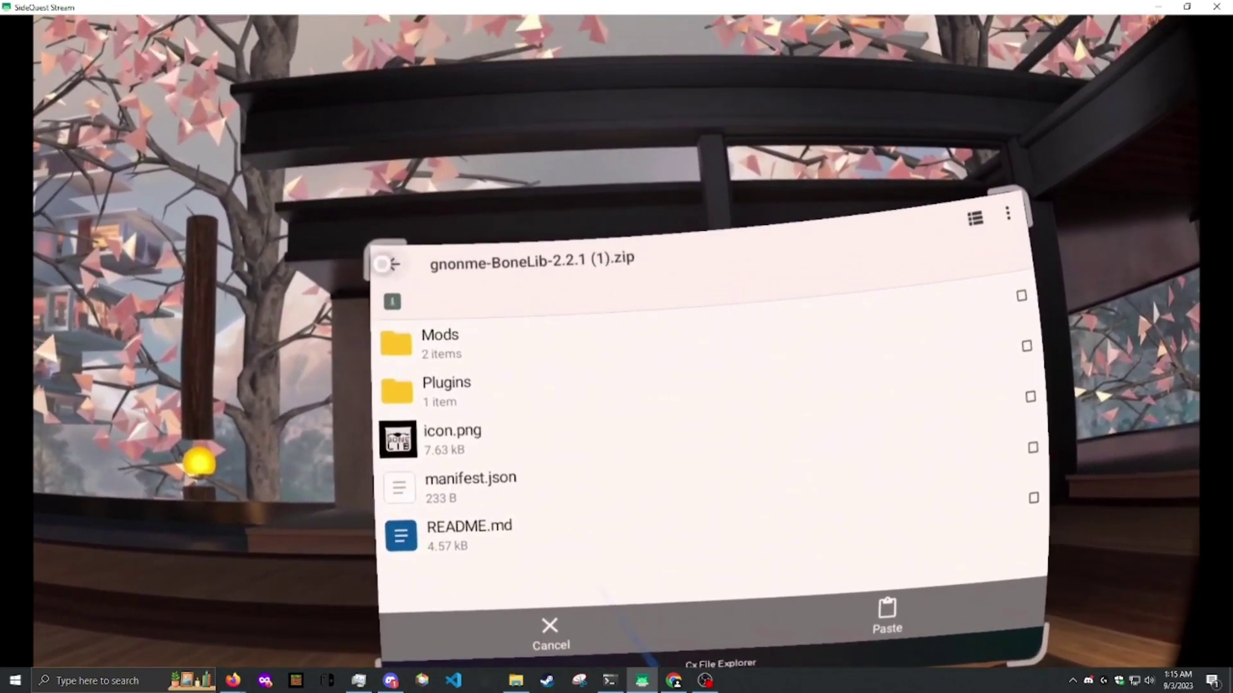
left_click(388, 237)
scroll(475, 359, "up", 5)
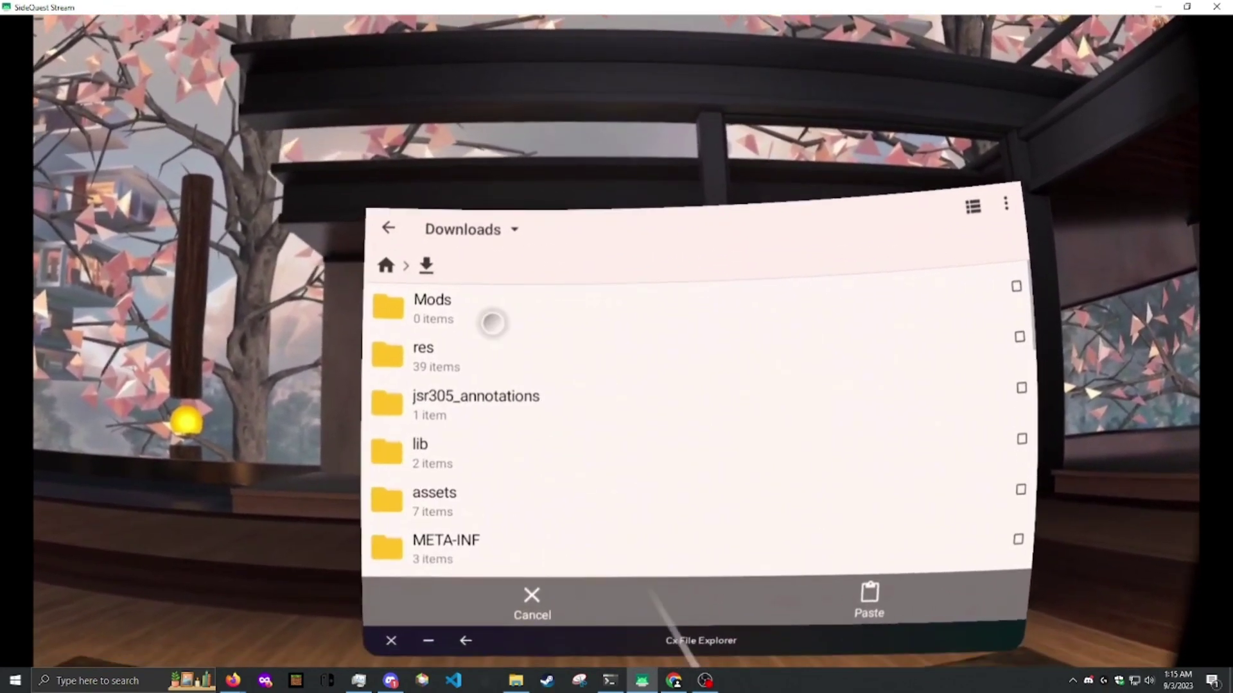
left_click(492, 323)
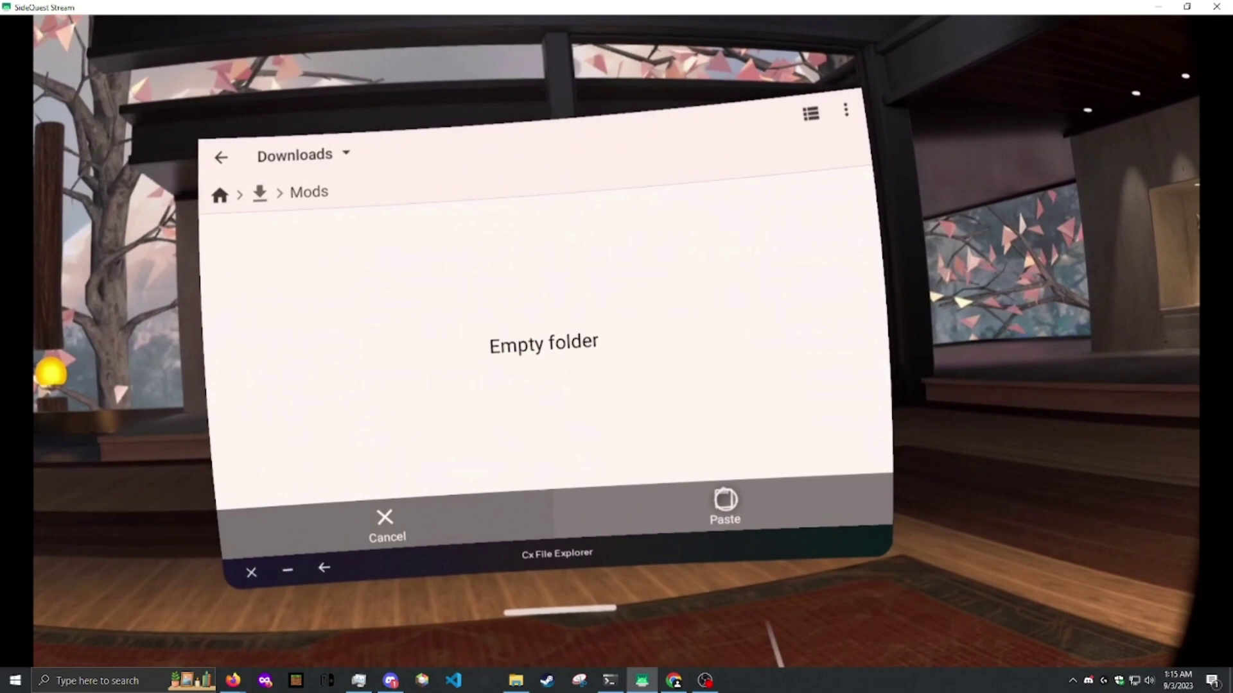
left_click(725, 504)
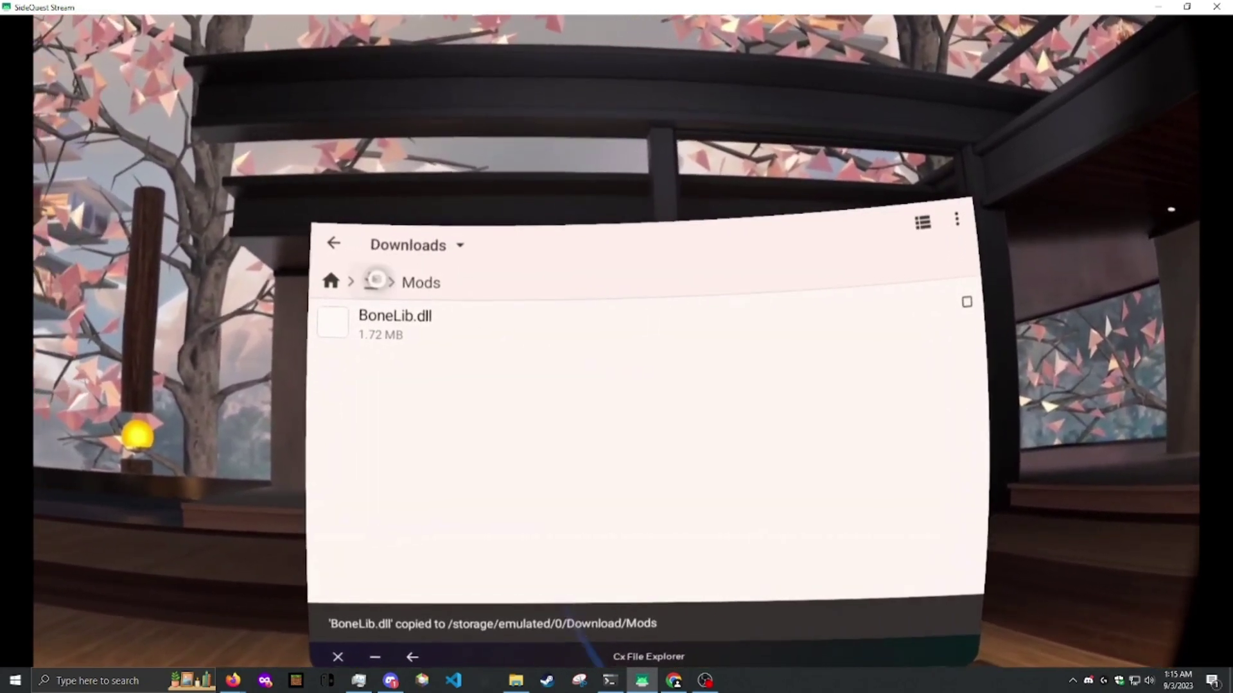
left_click(375, 280)
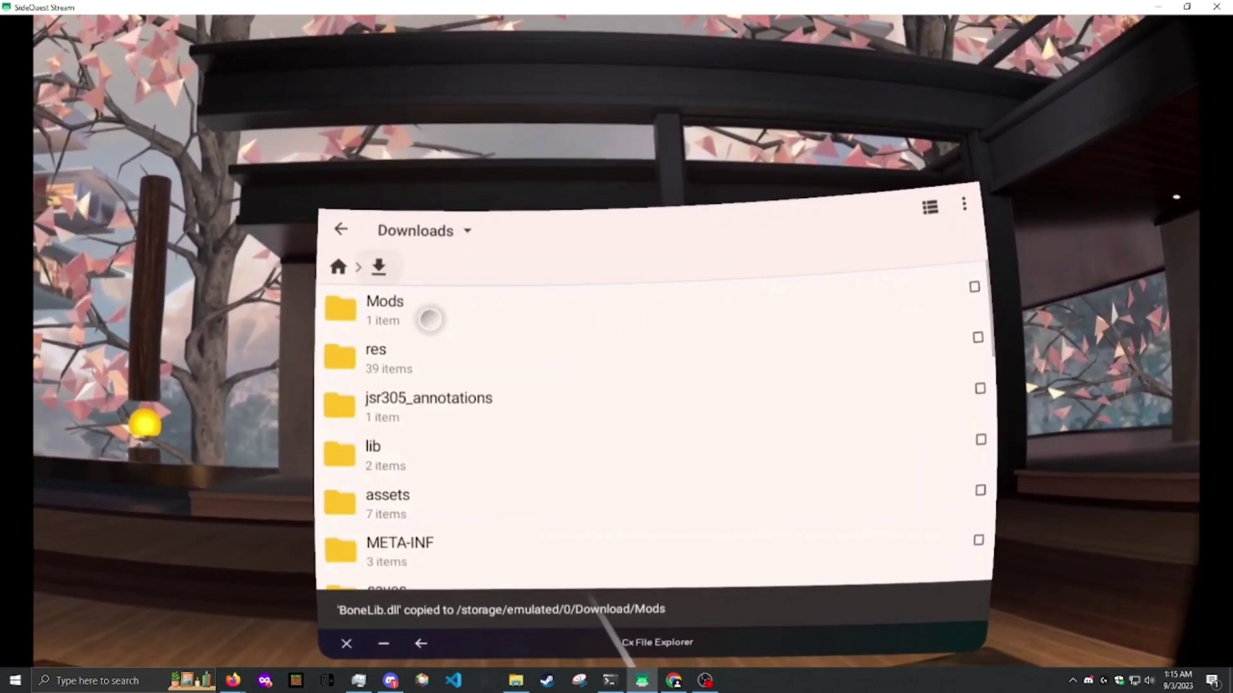
scroll(513, 386, "down", 5)
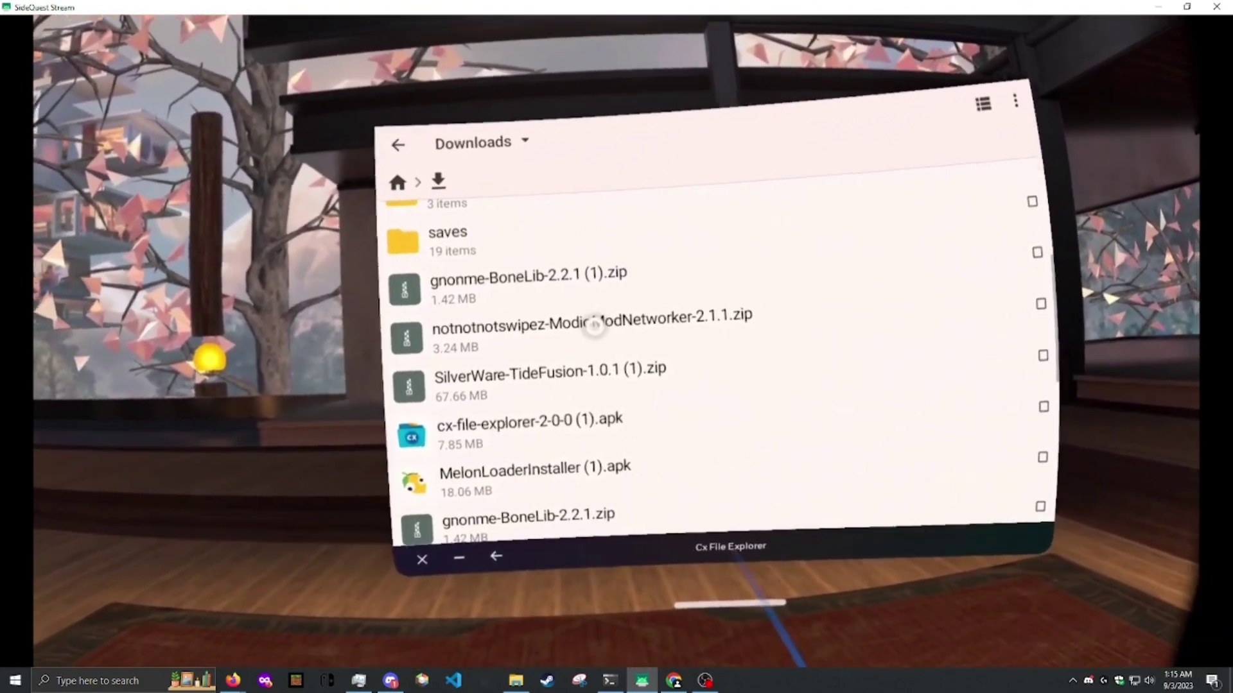
Step: Copy the Mods and Plugins folders from the ModioModNetworker zip
left_click(587, 361)
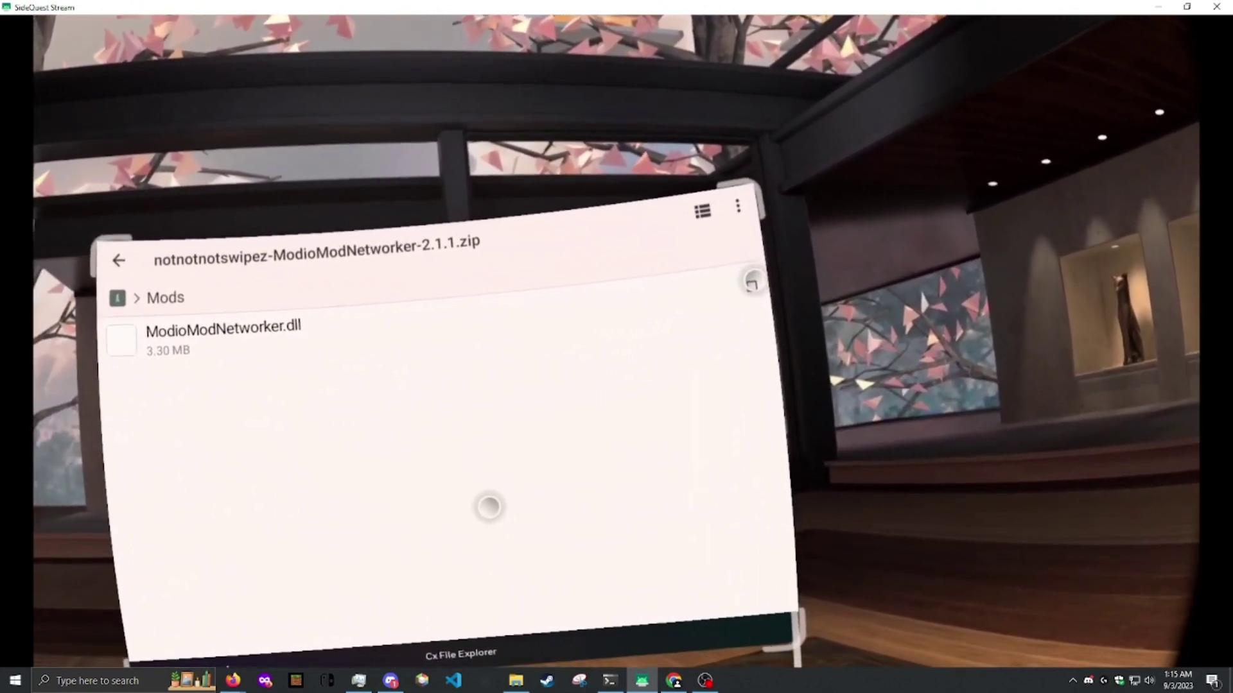
left_click(769, 298)
key("Escape")
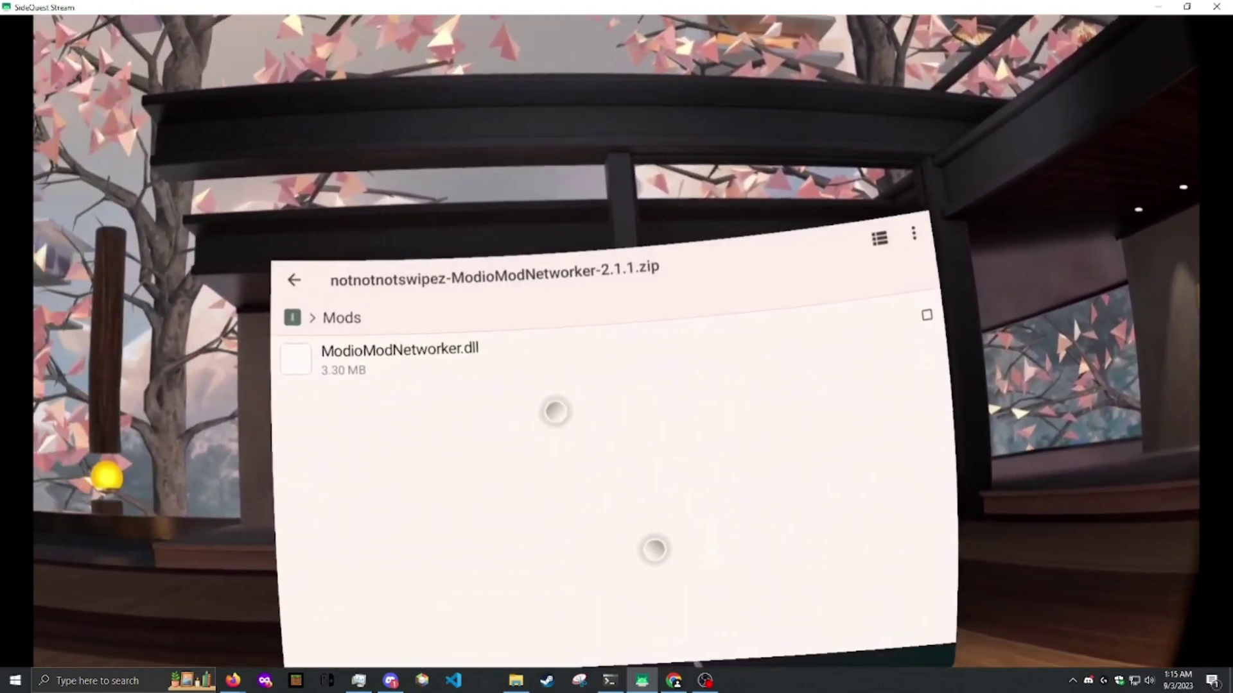
key("Escape")
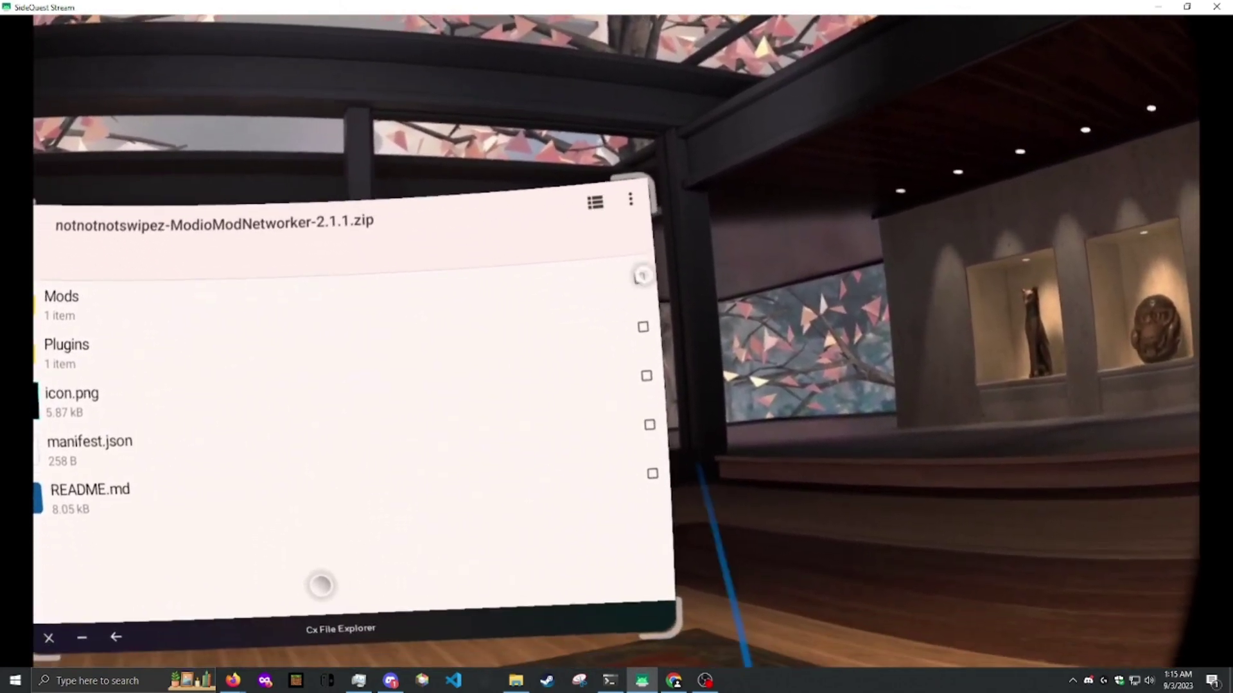
left_click(641, 279)
left_click(655, 341)
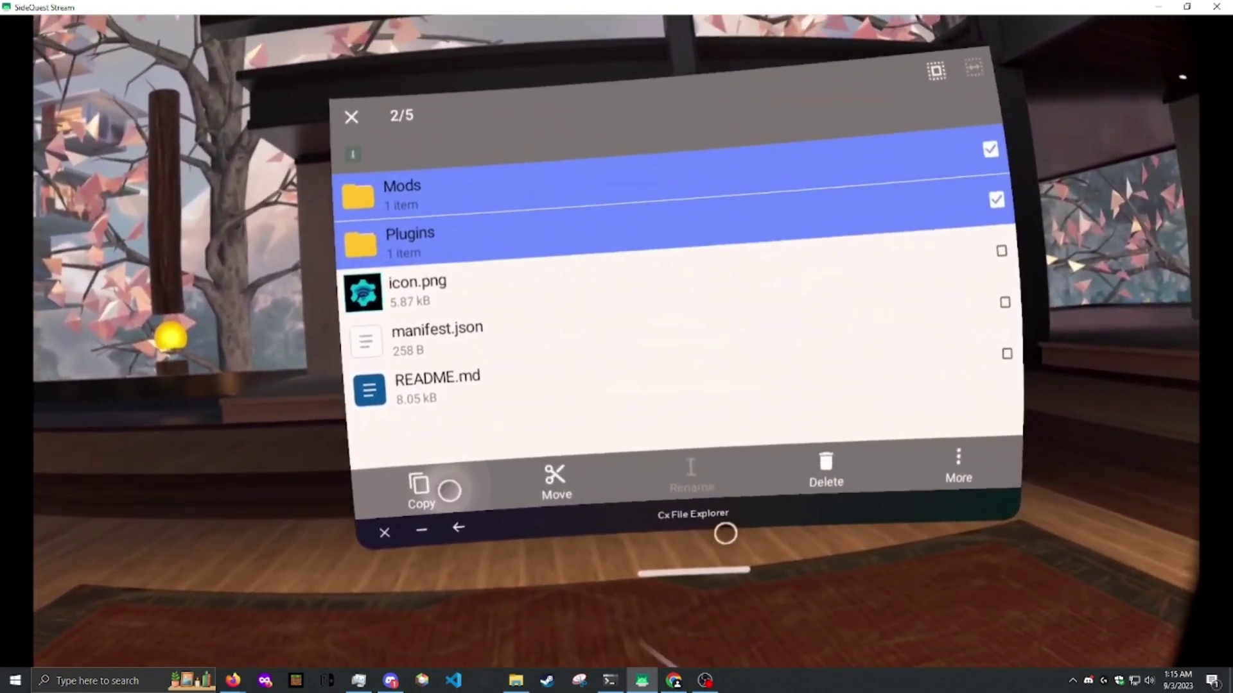
left_click(460, 473)
Step: Paste them into Downloads, merging with the existing Mods folder for all folders
left_click(350, 244)
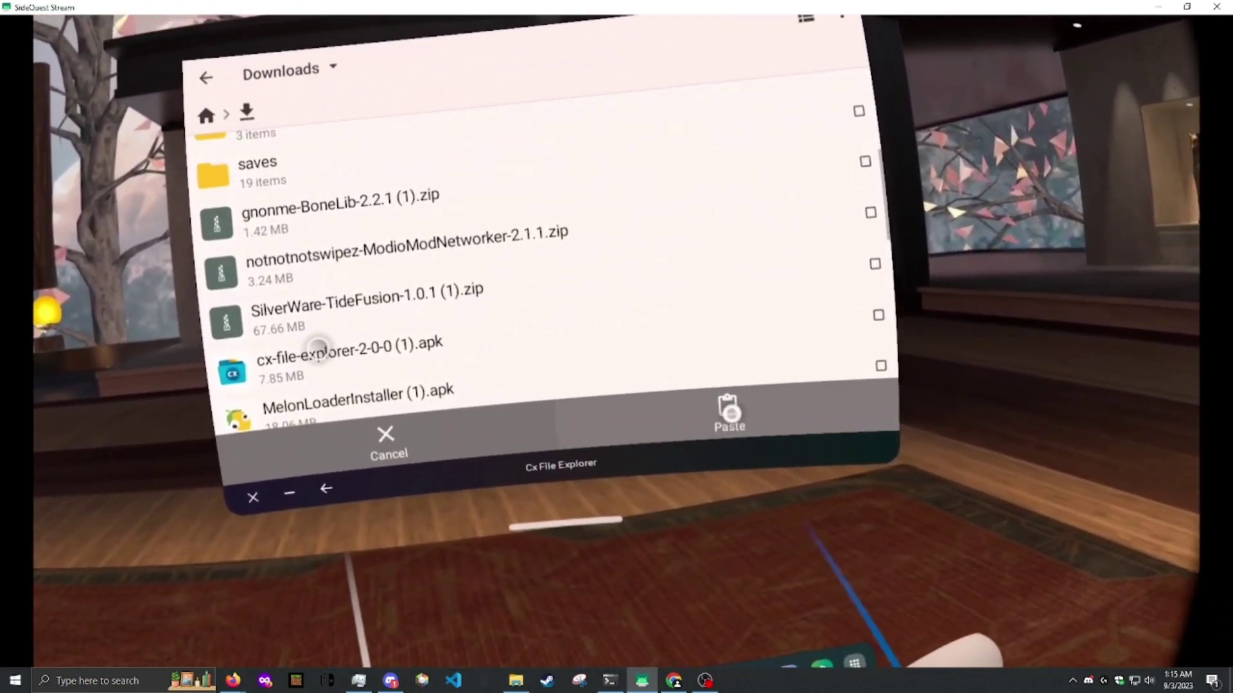
left_click(848, 526)
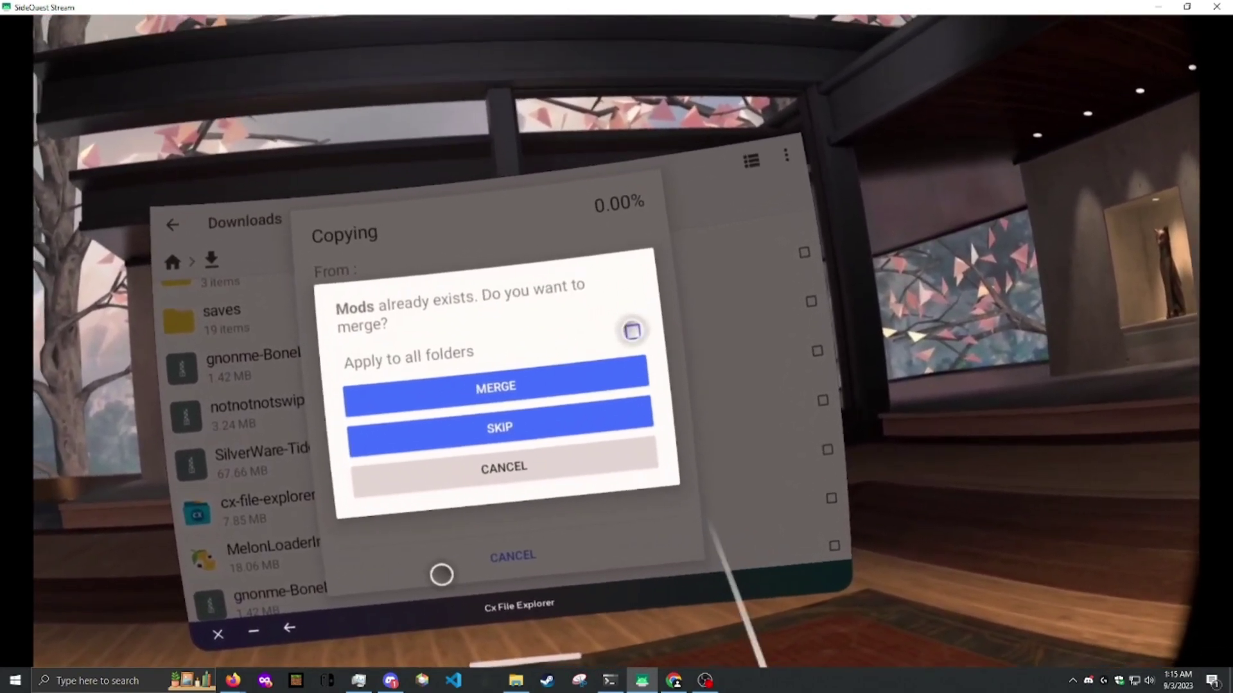
left_click(615, 275)
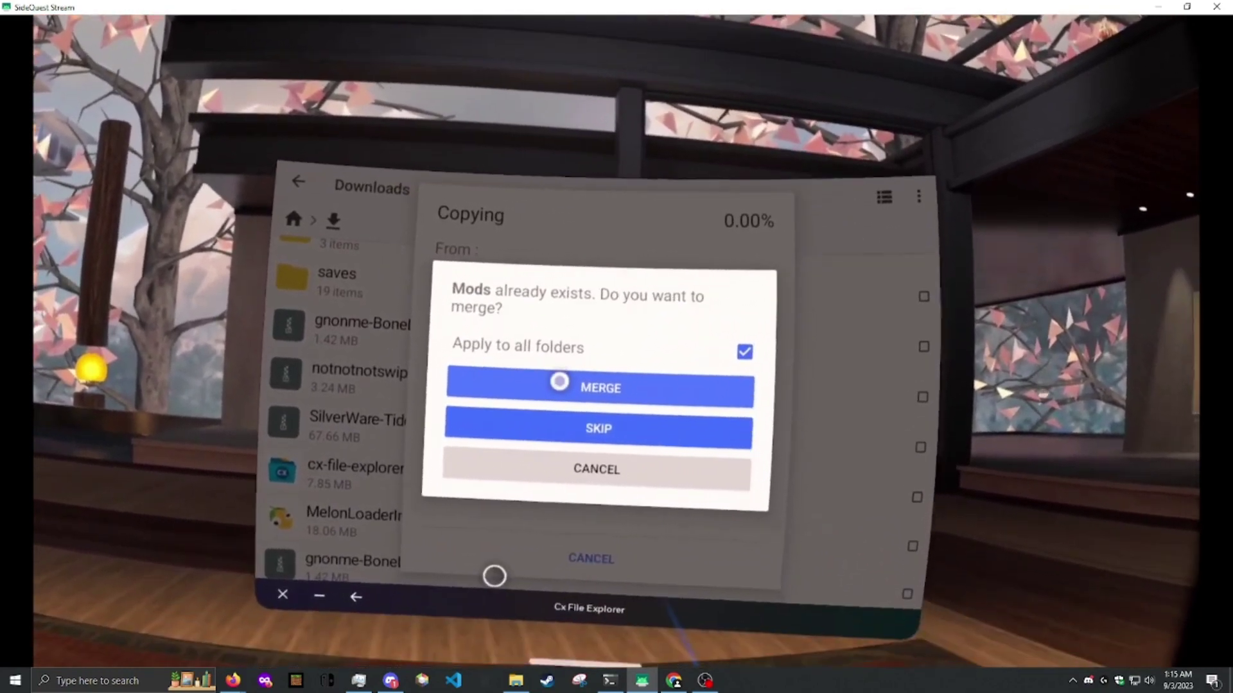
left_click(587, 454)
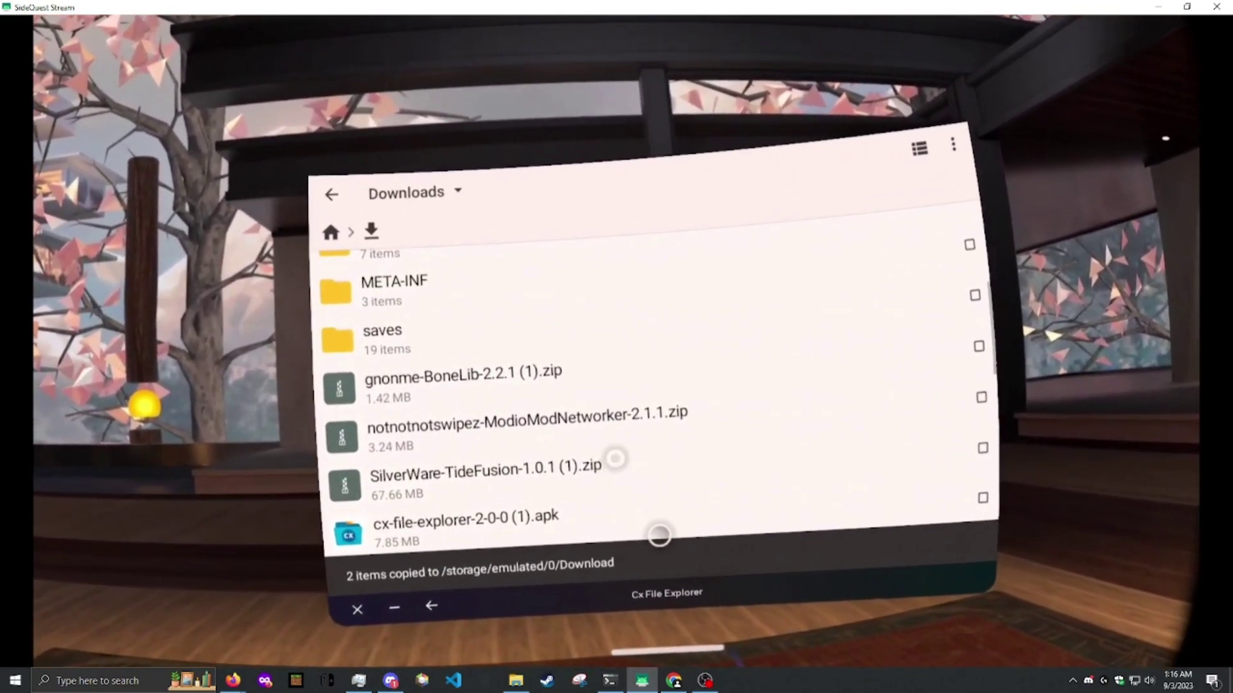
Step: Copy TideFusion's Mods and Plugins folders and merge them into Downloads for all folders
left_click(615, 458)
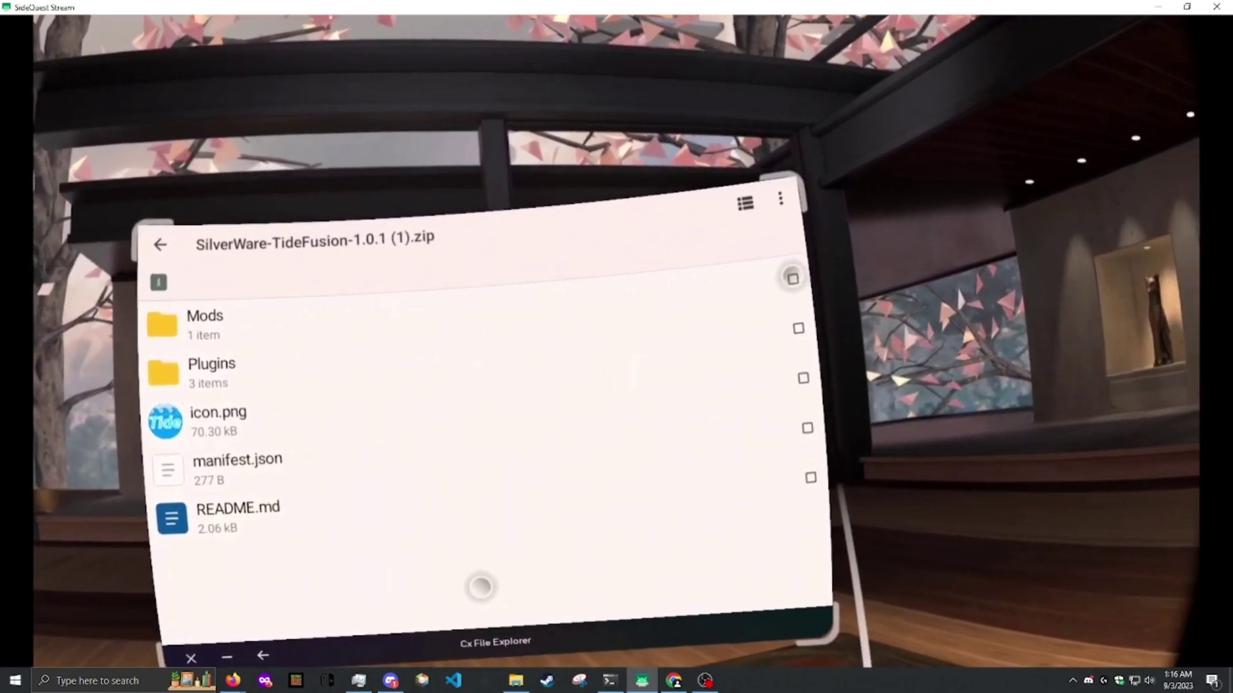
left_click(793, 278)
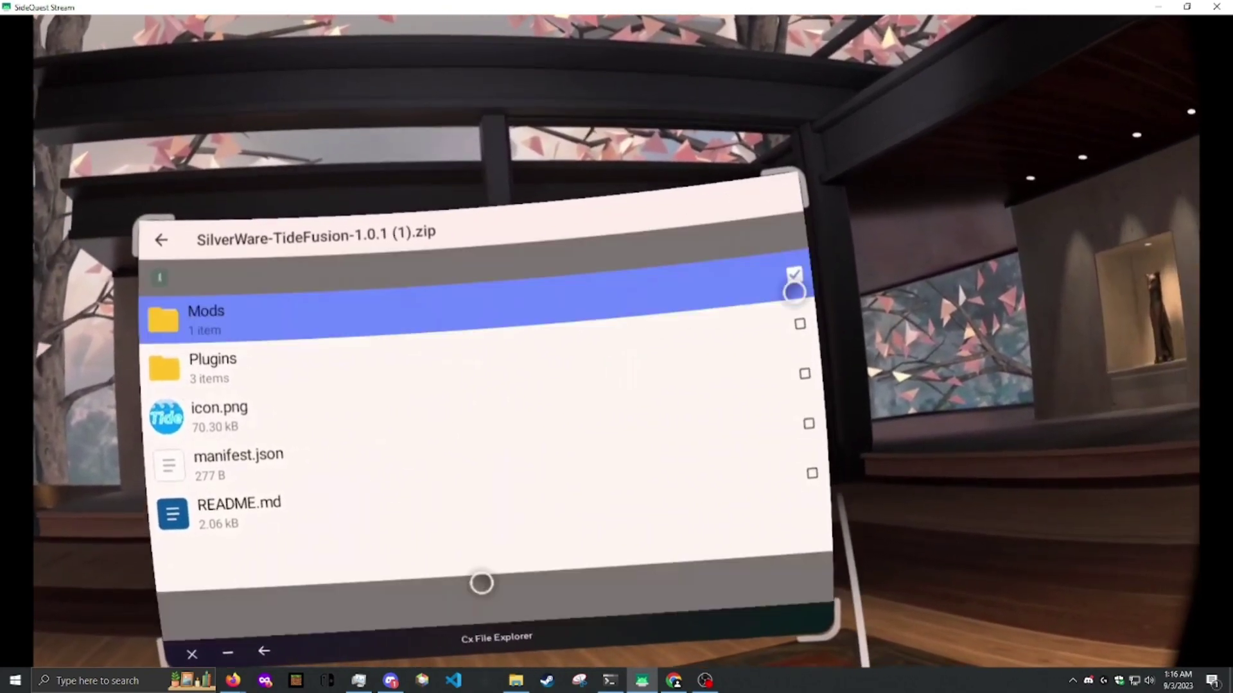
left_click(799, 329)
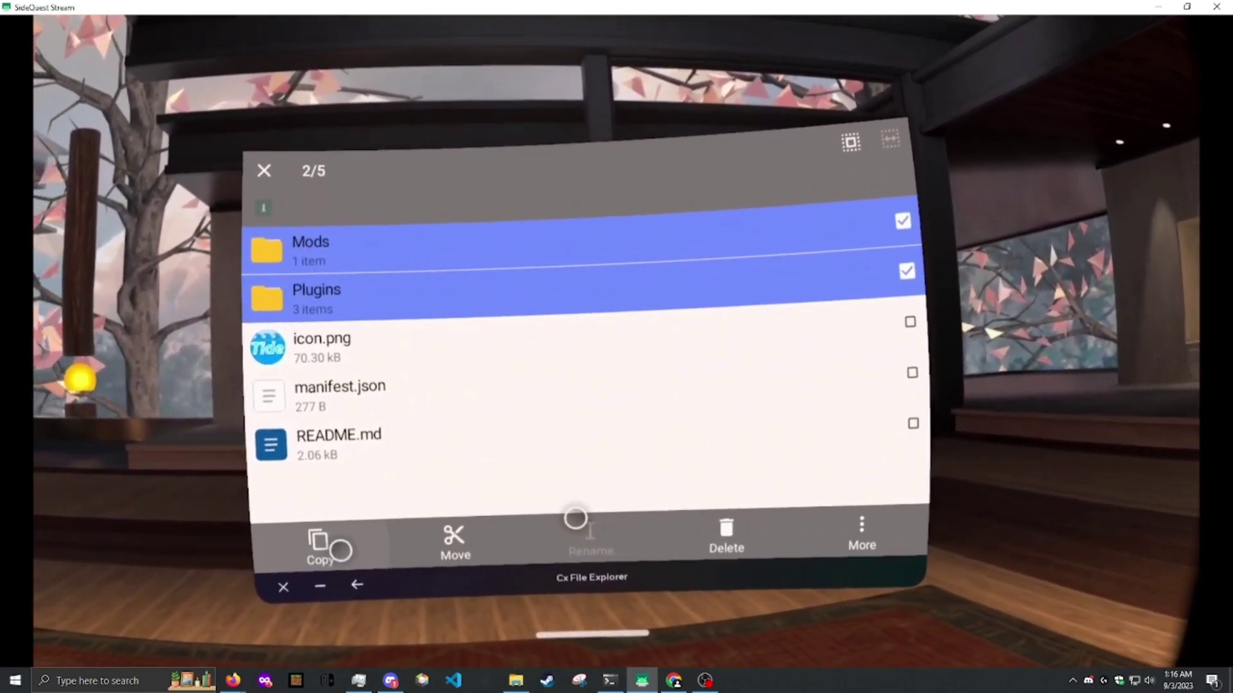
left_click(321, 549)
key("Escape")
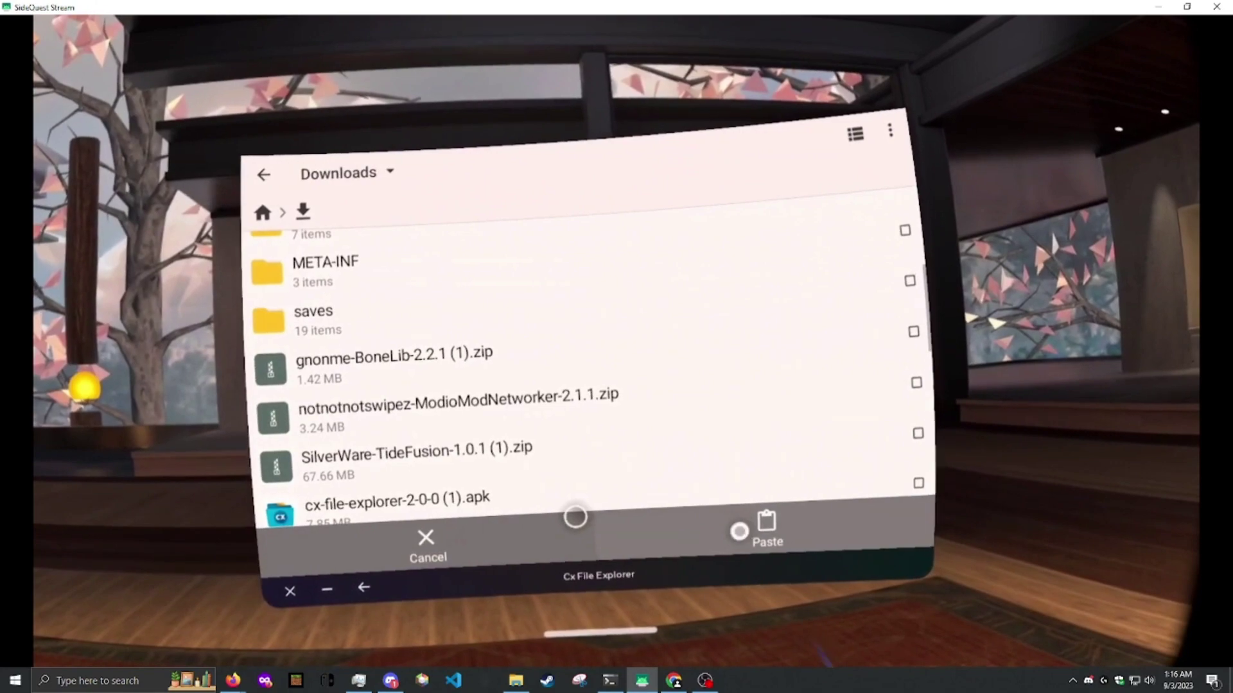
left_click(761, 536)
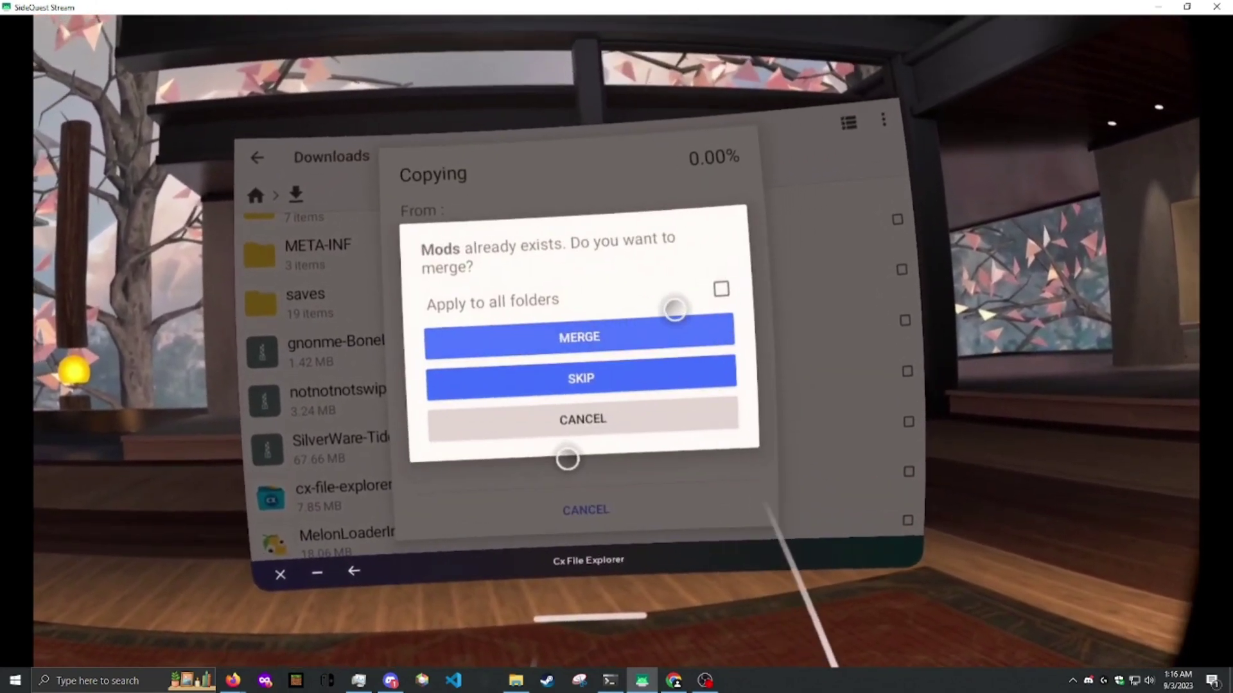
left_click(703, 278)
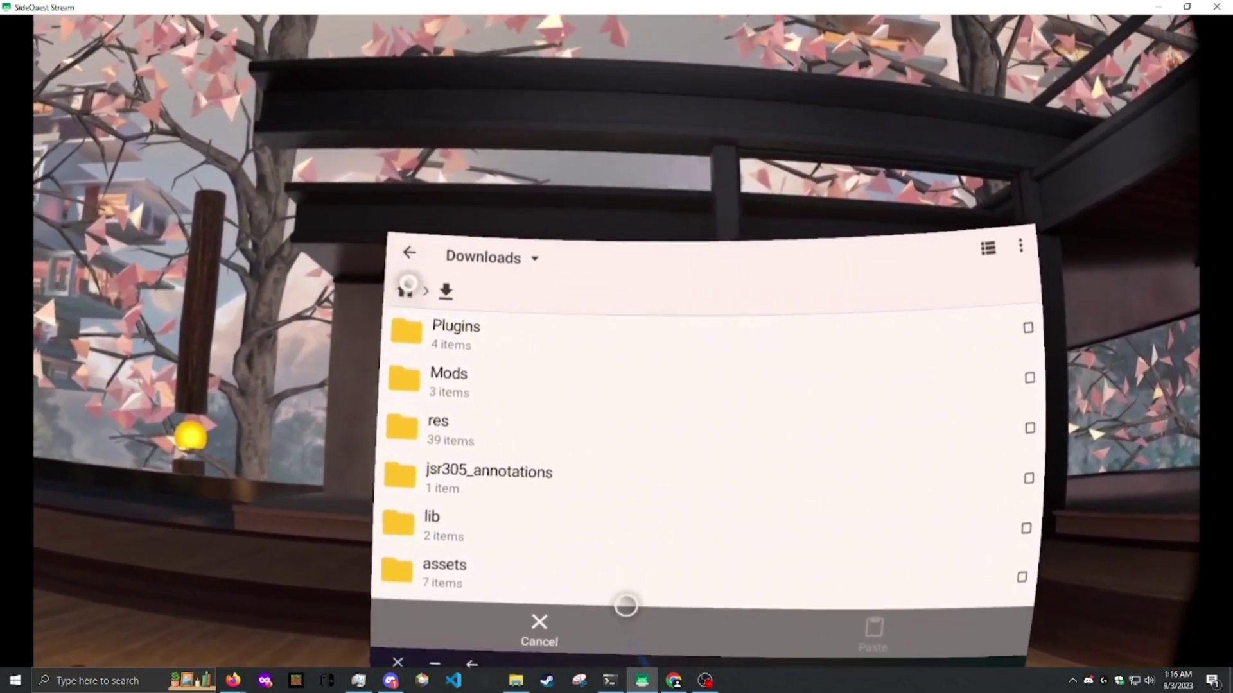
Step: Return to Cx File Explorer's home screen
left_click(388, 288)
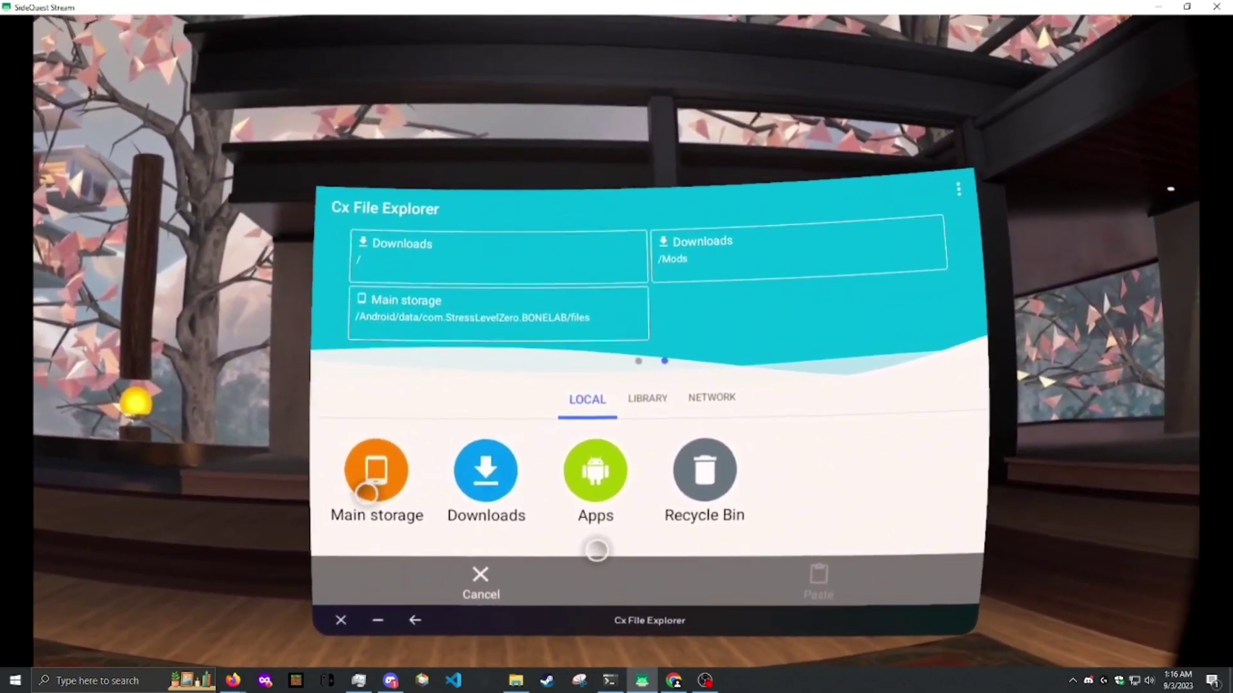